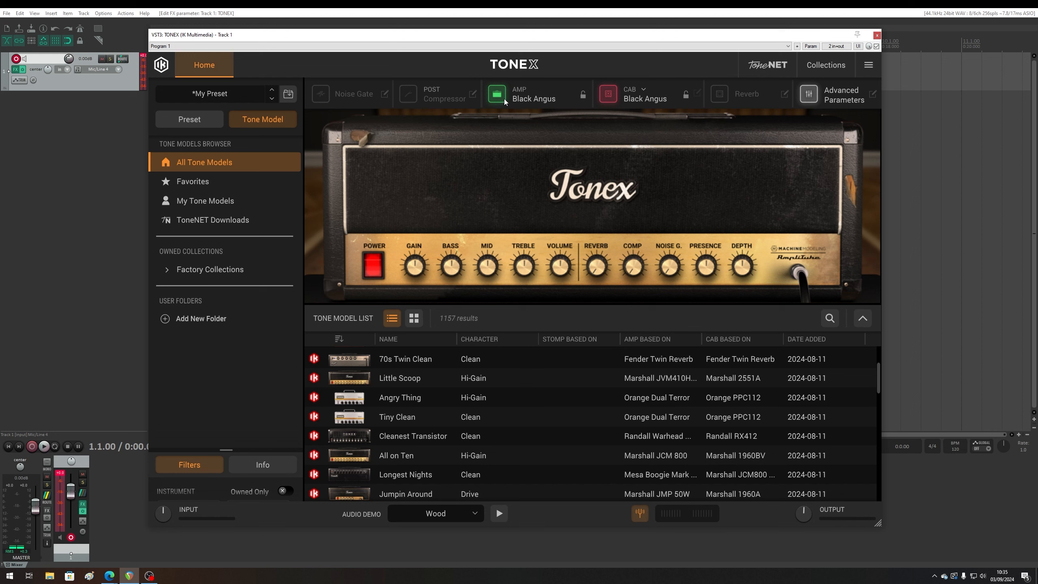
Show the amp's advanced parameters and raise the treble and bass slightly
{"action": "left_click", "coordinate": [806, 98]}
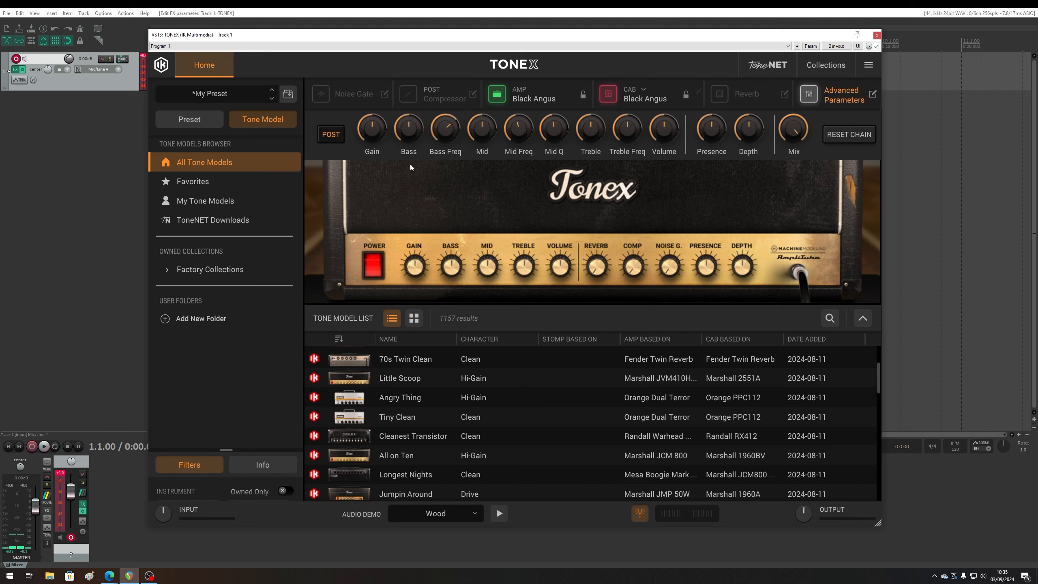
{"action": "mouse_move", "coordinate": [601, 132]}
{"action": "left_mouse_down"}
{"action": "mouse_move", "coordinate": [605, 114]}
{"action": "mouse_move", "coordinate": [603, 132]}
{"action": "left_mouse_up"}
{"action": "left_click_drag", "start_coordinate": [525, 270], "coordinate": [581, 174]}
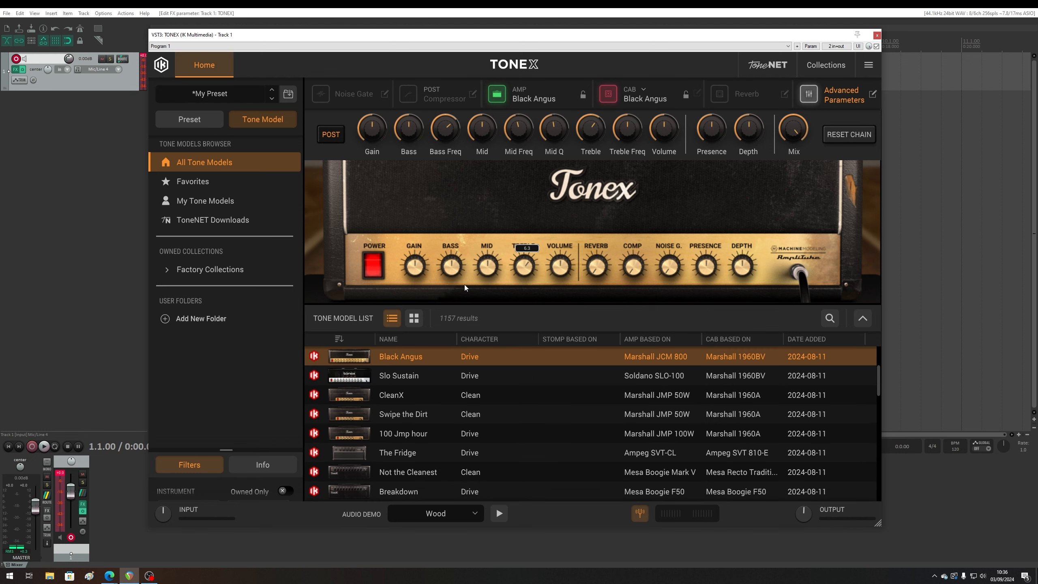
{"action": "left_click_drag", "start_coordinate": [449, 275], "coordinate": [461, 260]}
Switch the Room reverb on to show its controls, turn it off again, and hide the advanced parameters
{"action": "left_click", "coordinate": [743, 95]}
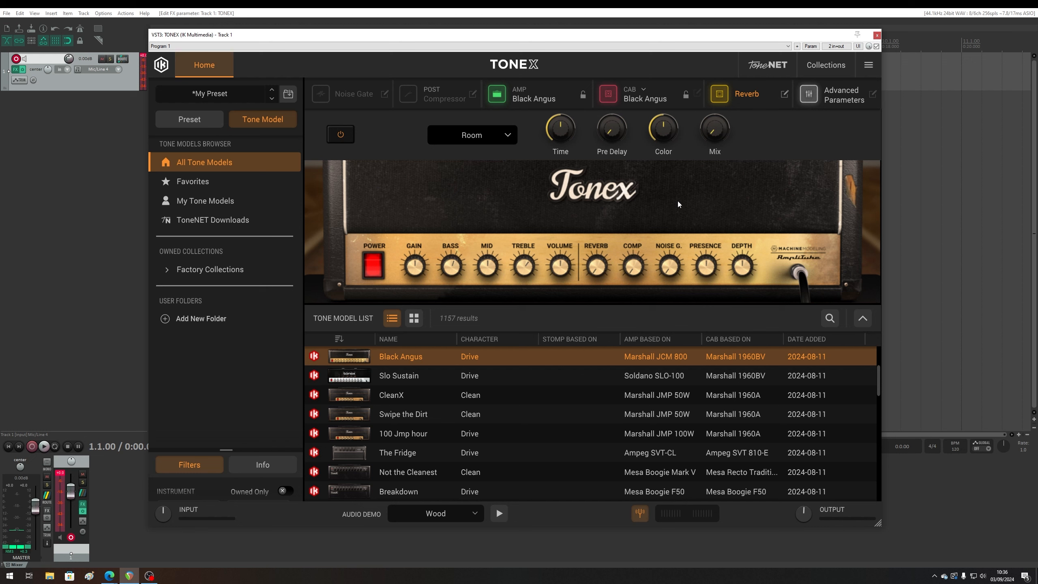
{"action": "left_click", "coordinate": [718, 97]}
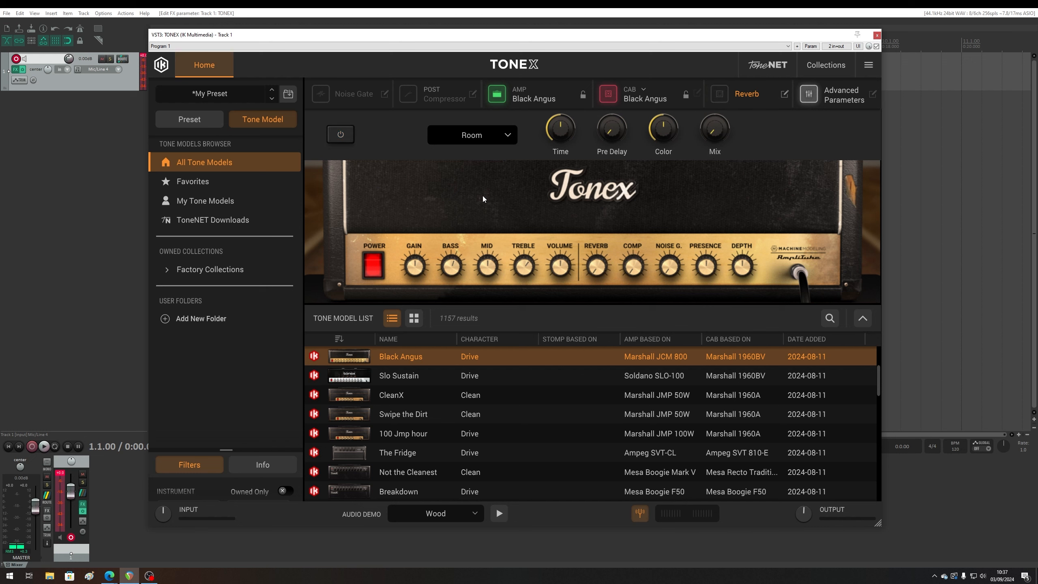
{"action": "left_click", "coordinate": [807, 98]}
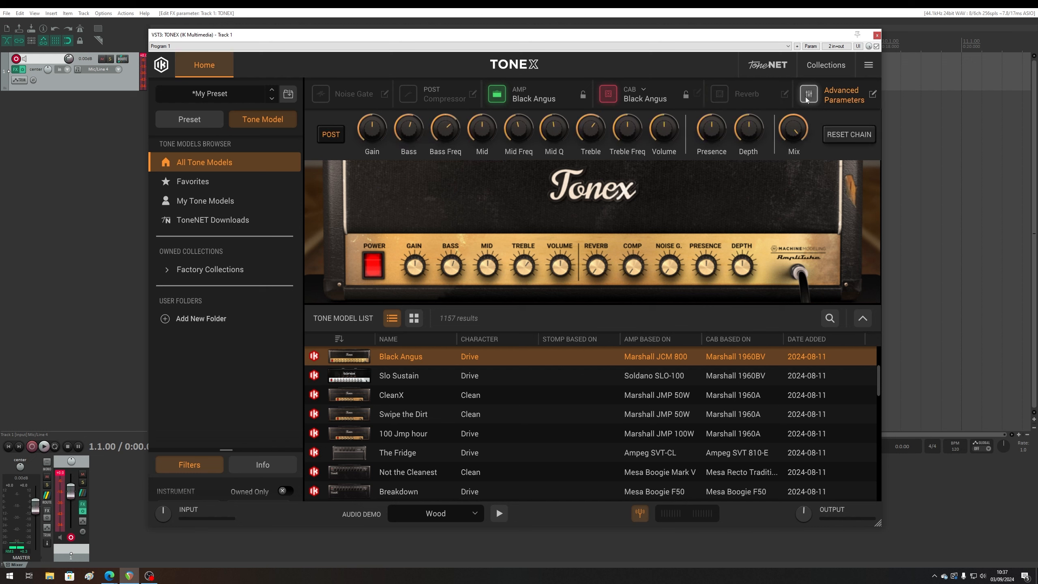
{"action": "left_click", "coordinate": [808, 98]}
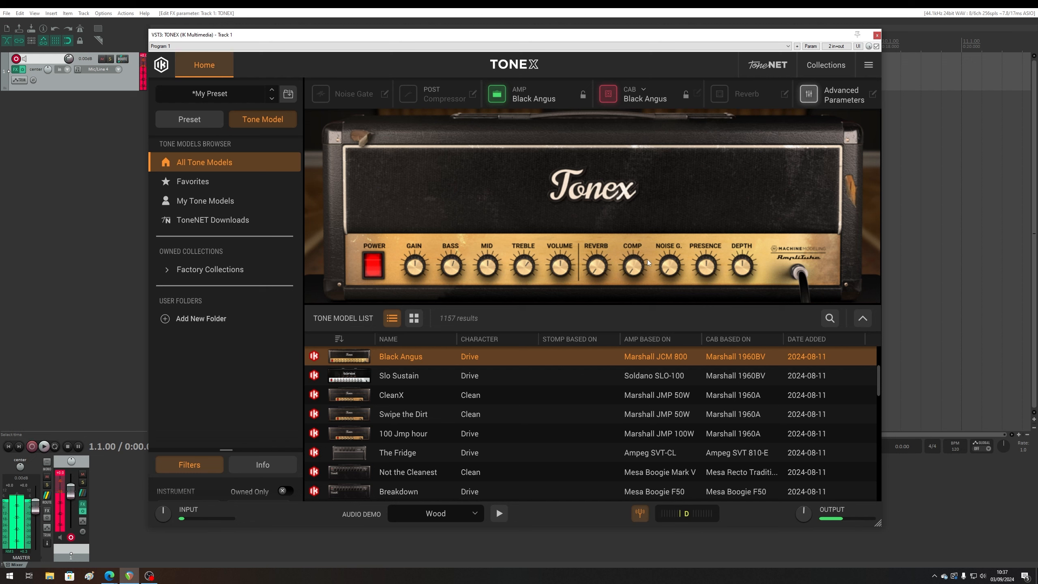
Audition the Slo Sustain, Eternal Strength and Stunning Legs tone models one after another
{"action": "left_click", "coordinate": [558, 383]}
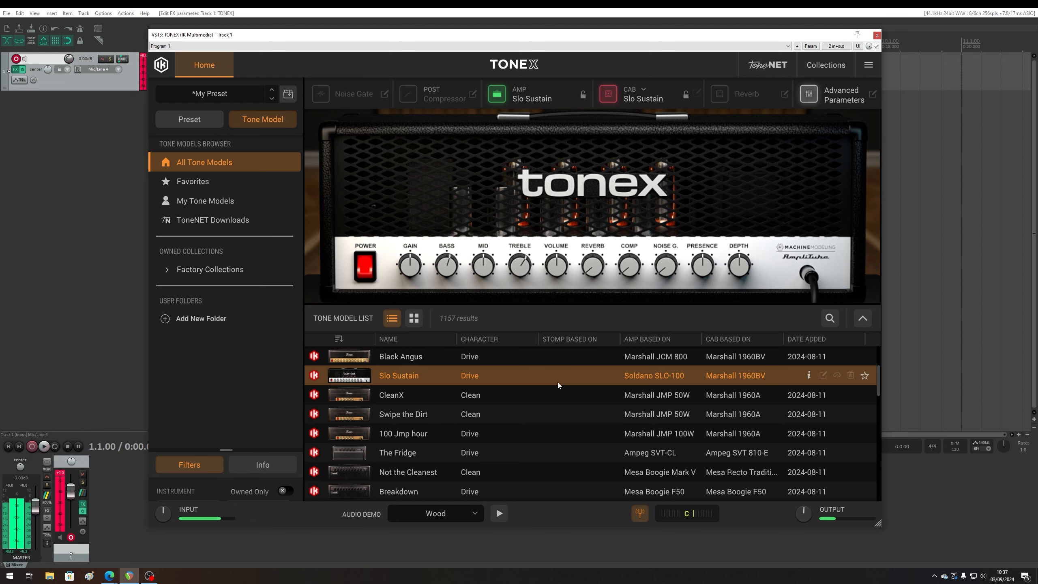
{"action": "scroll", "coordinate": [558, 382], "scroll_direction": "down", "scroll_amount": 3}
{"action": "left_click", "coordinate": [565, 421]}
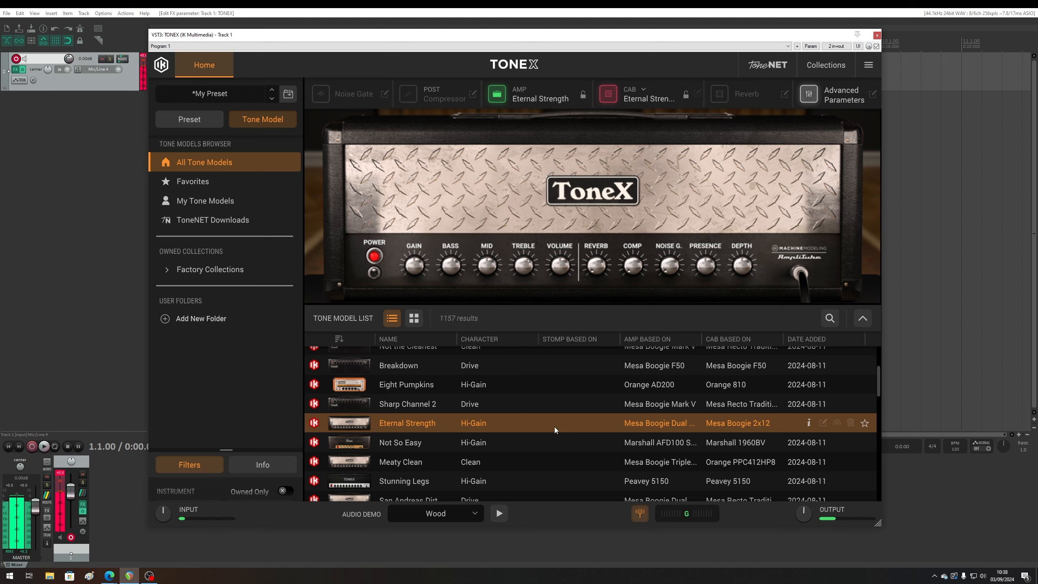
{"action": "left_click", "coordinate": [514, 483]}
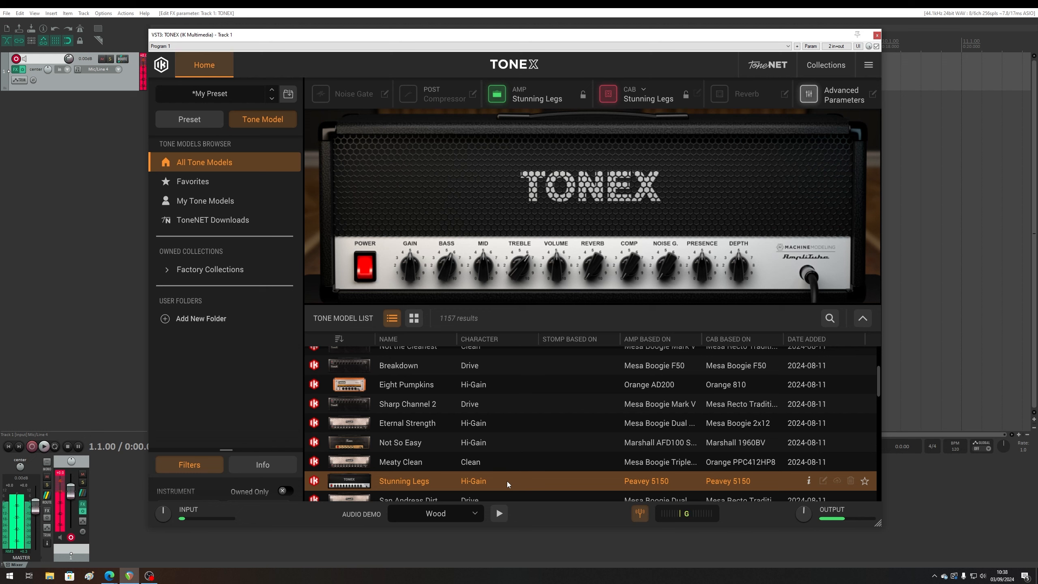
Audition the Fat Brit 200, Not so Extreme and English Dirt high-gain tone models in turn
{"action": "scroll", "coordinate": [519, 467], "scroll_direction": "down", "scroll_amount": 3}
{"action": "left_click", "coordinate": [523, 427]}
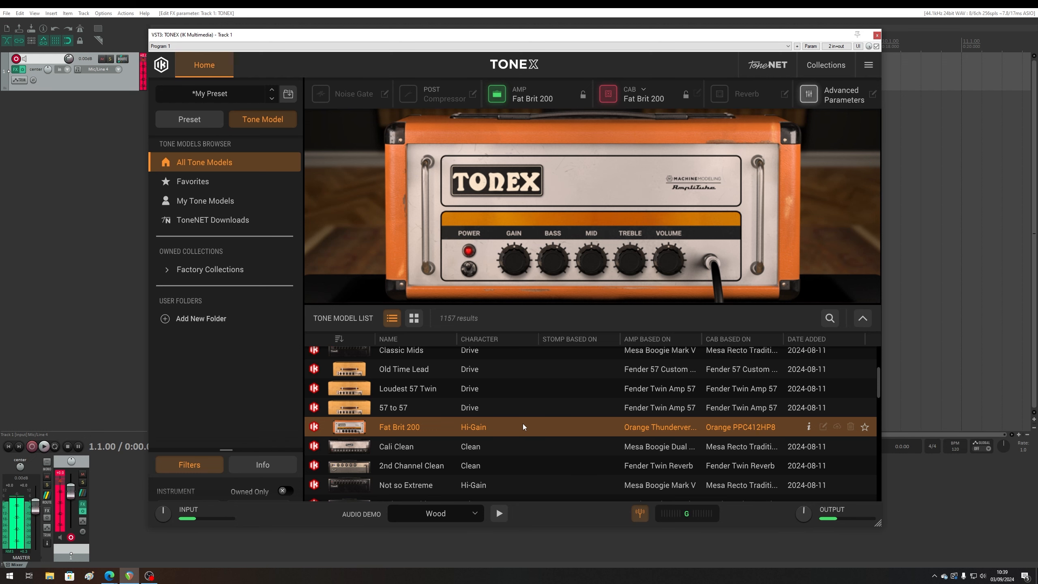
{"action": "left_click", "coordinate": [511, 481]}
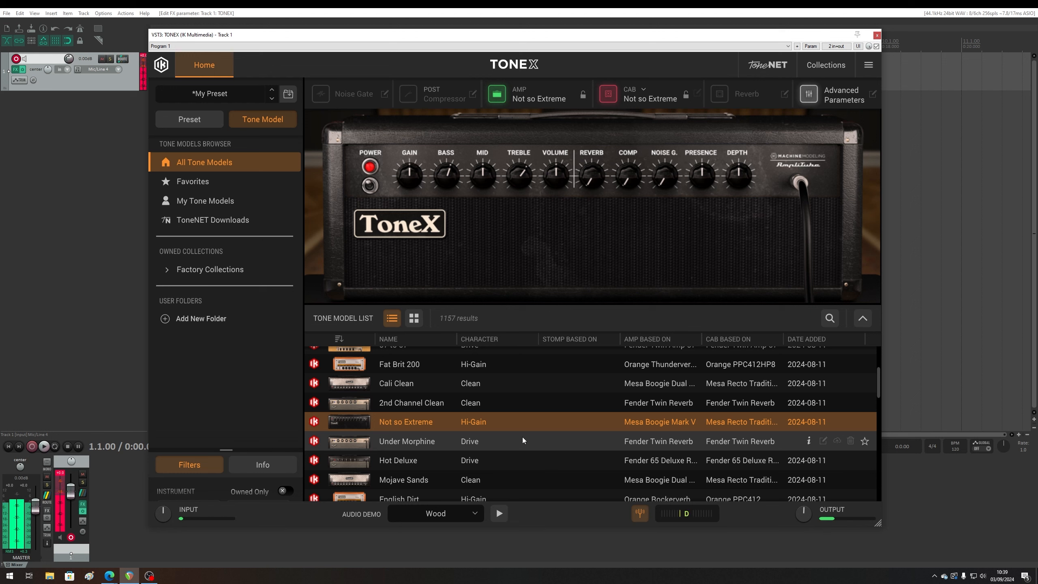
{"action": "left_click", "coordinate": [502, 497]}
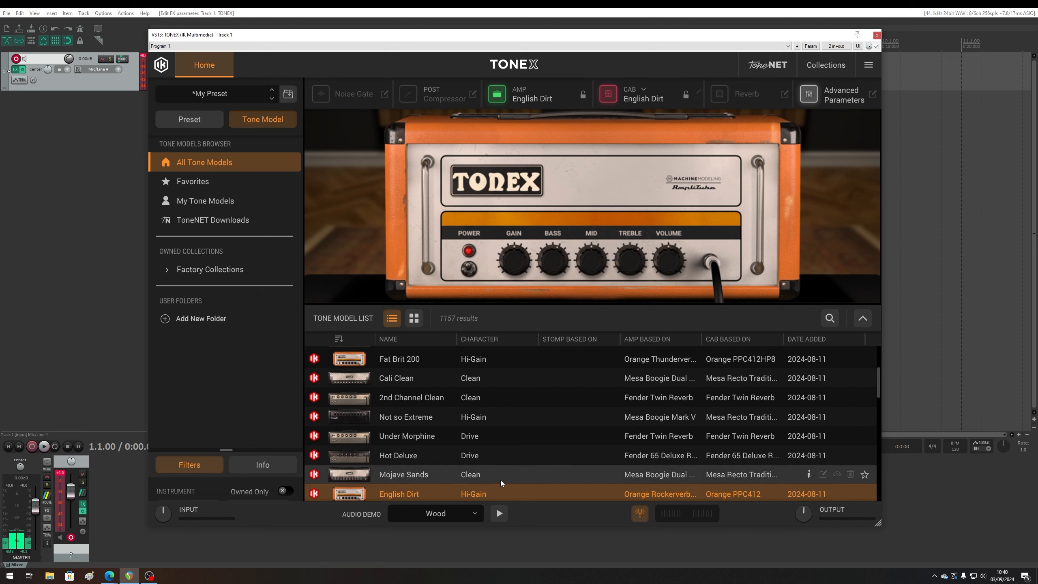
Audition the 2nd Channel Clean and Cali Clean tone models, and load Equilibrium Clean
{"action": "left_click", "coordinate": [499, 398]}
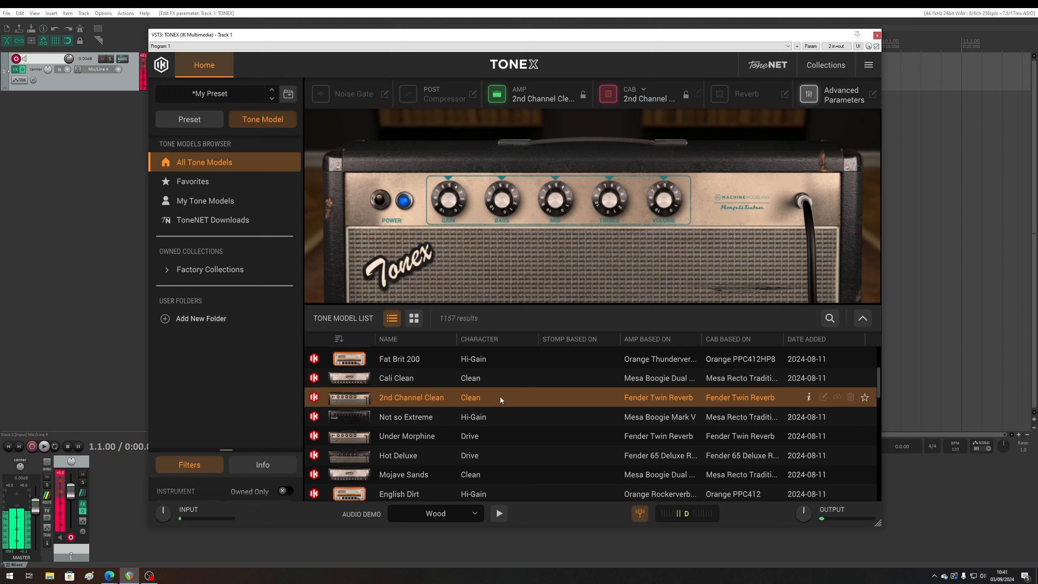
{"action": "left_click", "coordinate": [494, 385]}
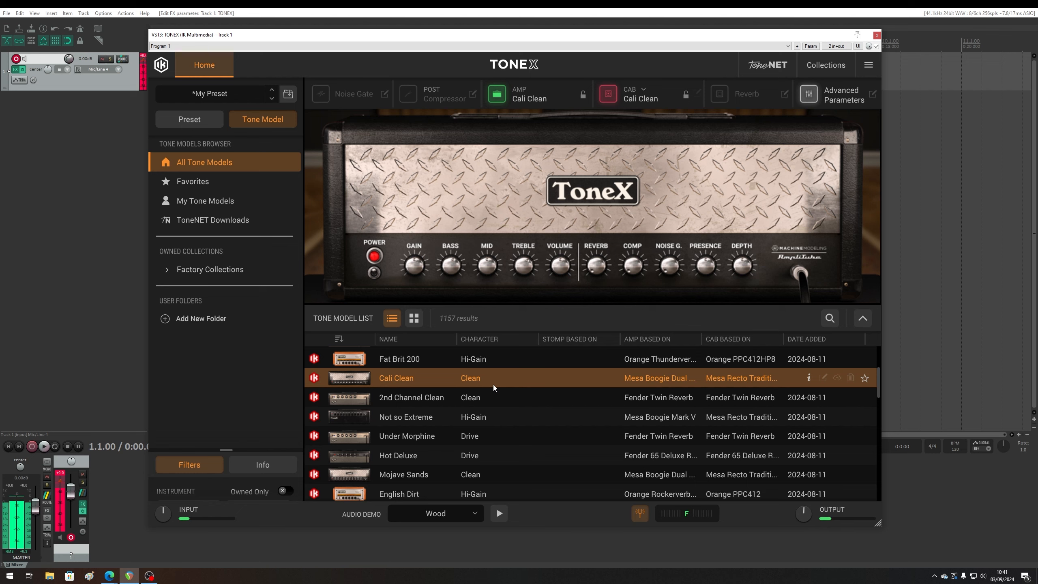
{"action": "scroll", "coordinate": [474, 429], "scroll_direction": "down", "scroll_amount": 5}
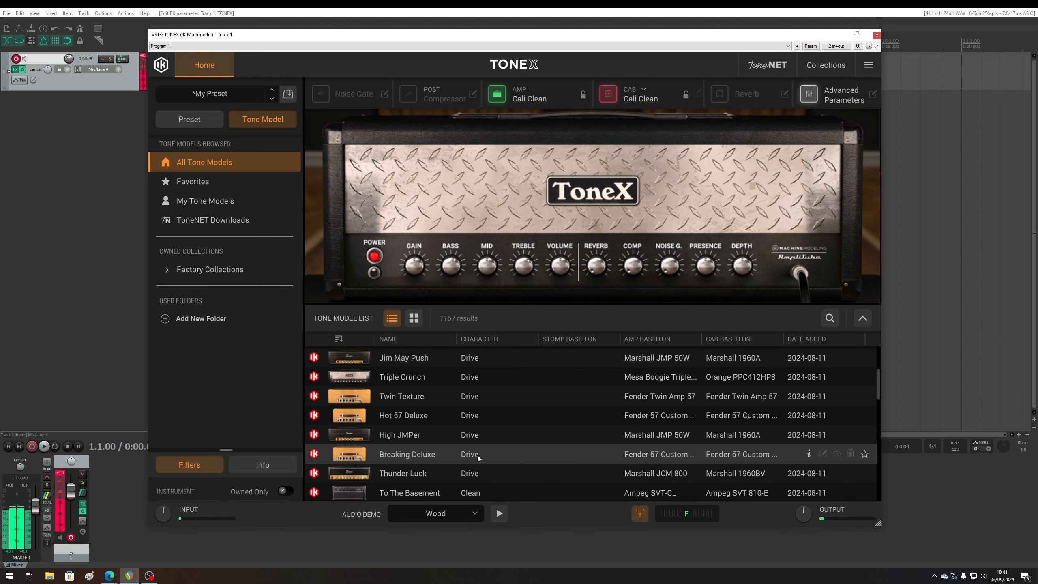
{"action": "left_click", "coordinate": [549, 373]}
{"action": "left_click", "coordinate": [548, 369]}
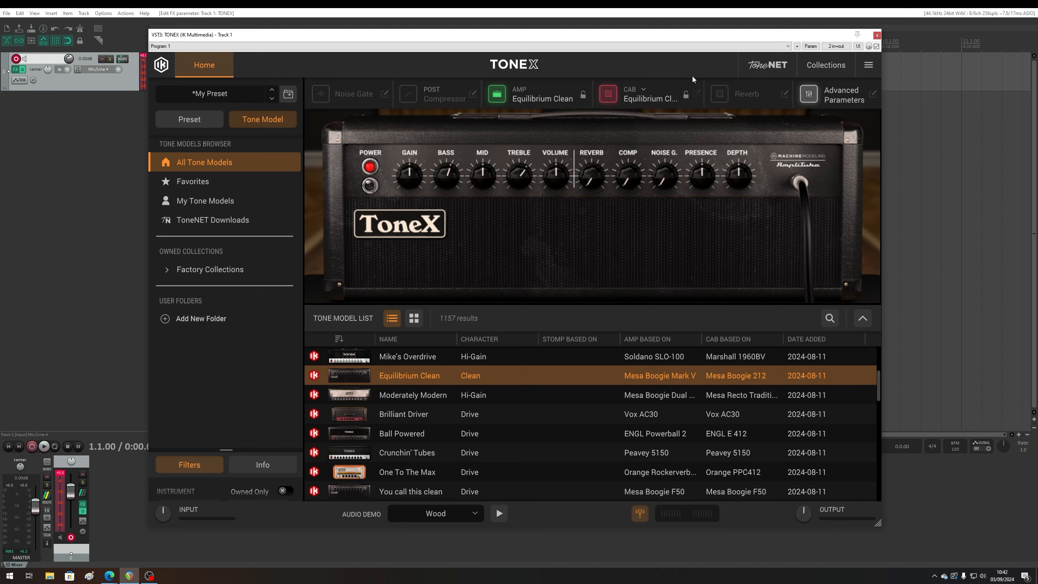
Switch on the reverb with the Room type and raise its Mix and Time
{"action": "left_click", "coordinate": [785, 93]}
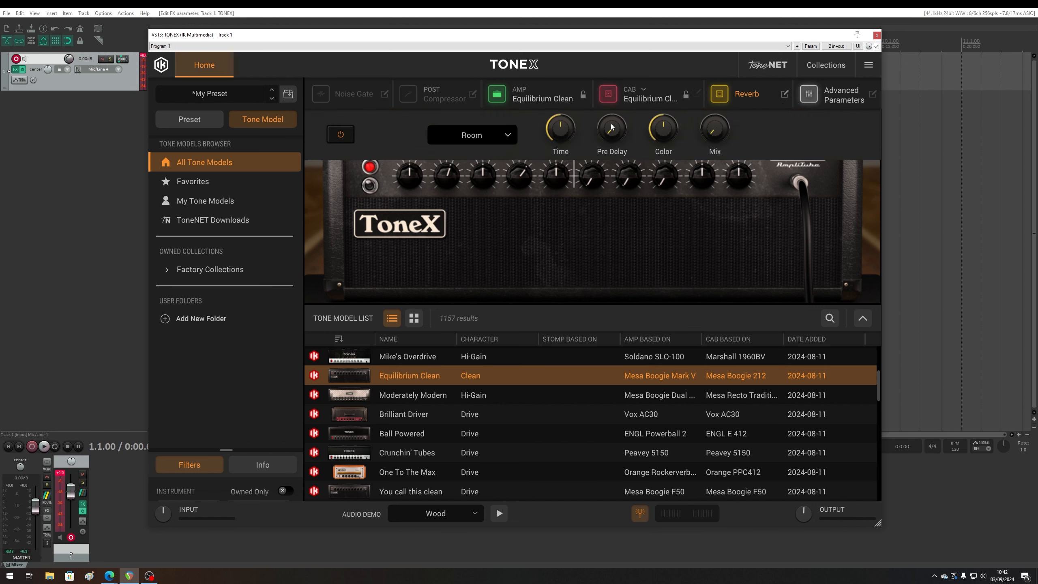
{"action": "left_click", "coordinate": [490, 140]}
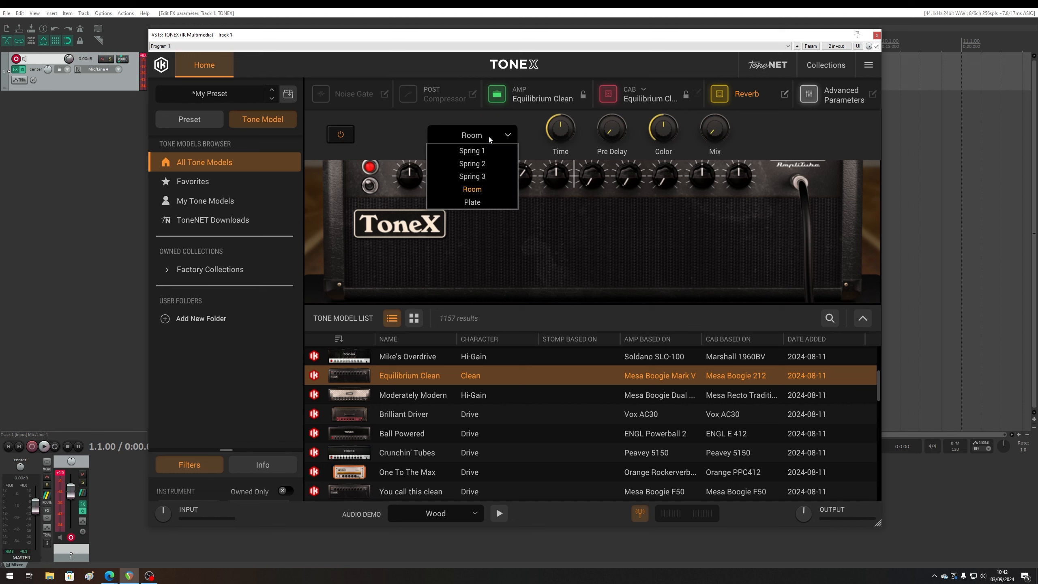
{"action": "left_click", "coordinate": [771, 142]}
{"action": "left_click_drag", "start_coordinate": [730, 114], "coordinate": [743, 52]}
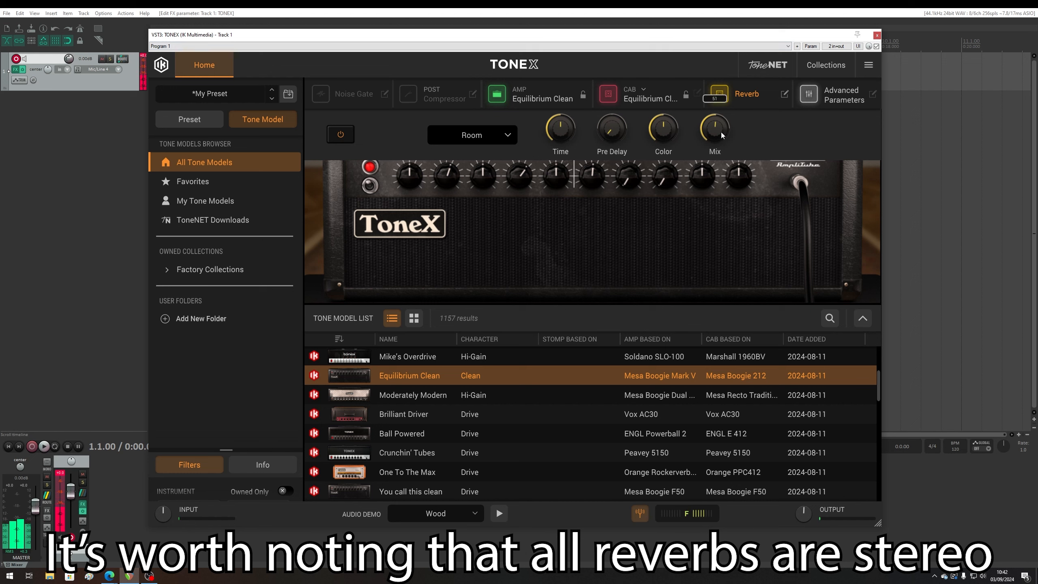
{"action": "left_click_drag", "start_coordinate": [561, 127], "coordinate": [571, 92]}
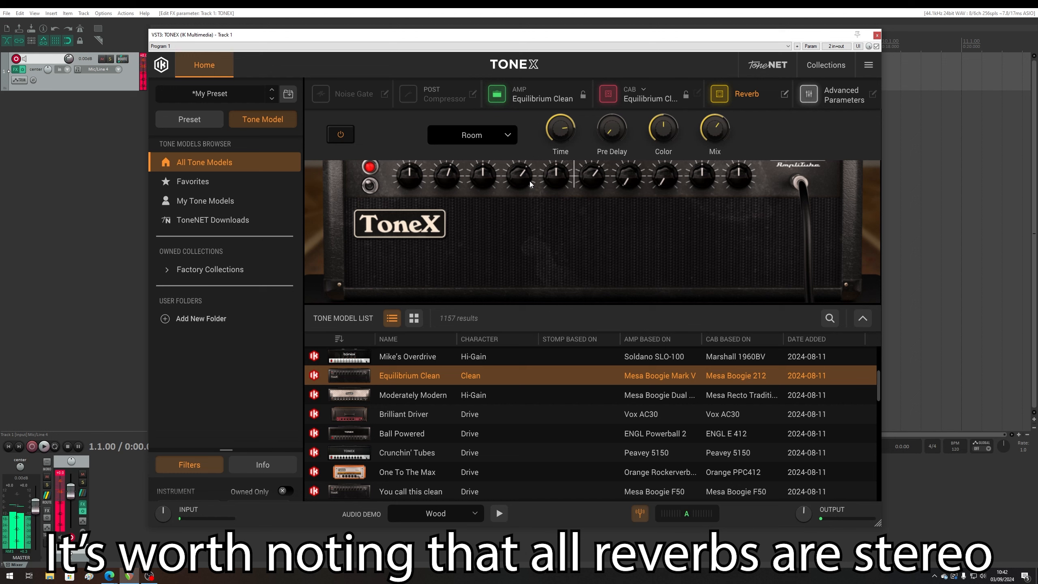
Try the Plate and Spring 2 reverb types, change to Spring 3, and switch the reverb off
{"action": "left_click", "coordinate": [485, 136]}
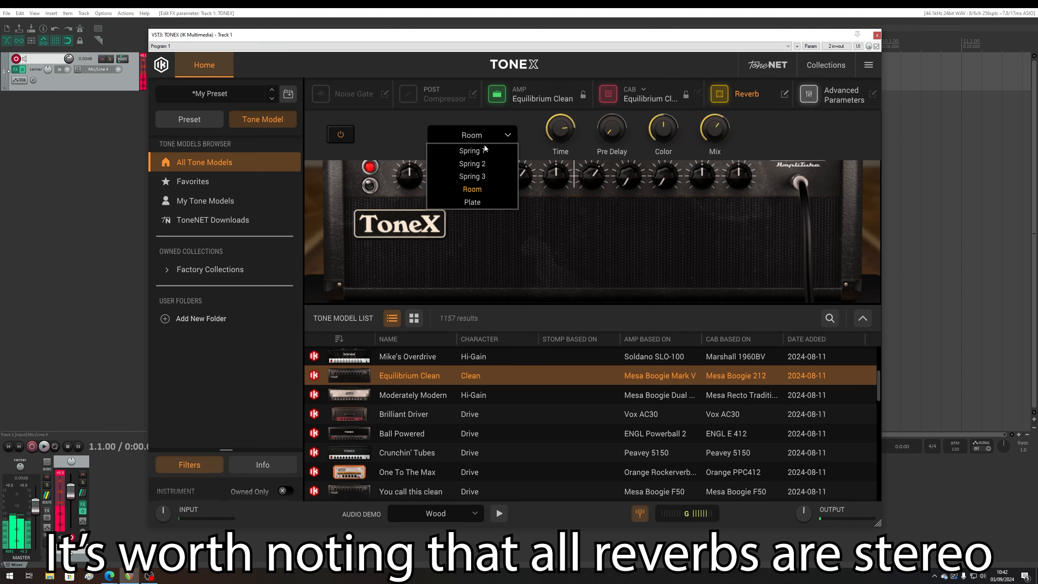
{"action": "left_click", "coordinate": [480, 202]}
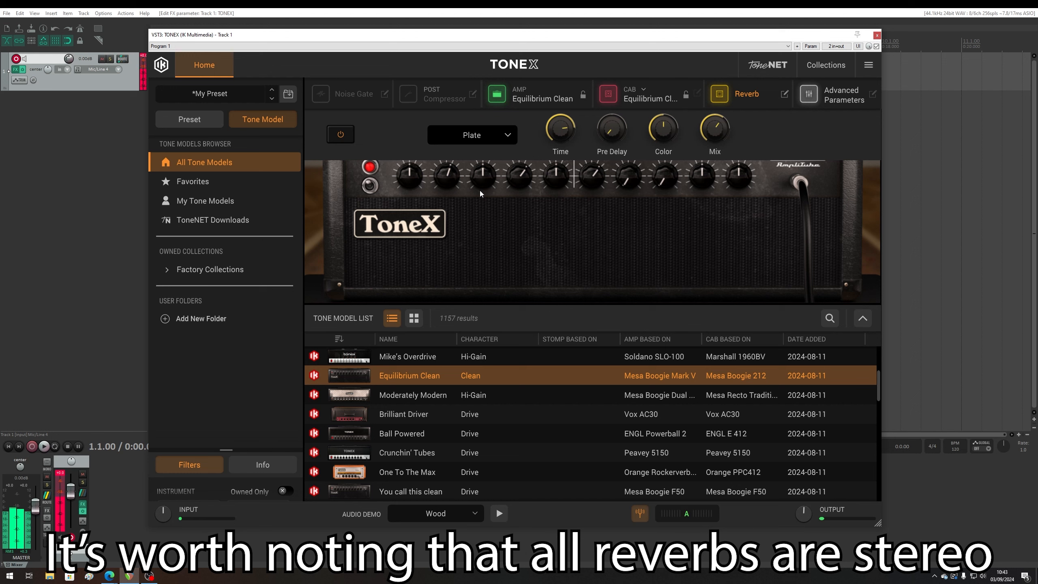
{"action": "left_click", "coordinate": [437, 131]}
{"action": "left_click", "coordinate": [477, 167]}
{"action": "left_click", "coordinate": [488, 136]}
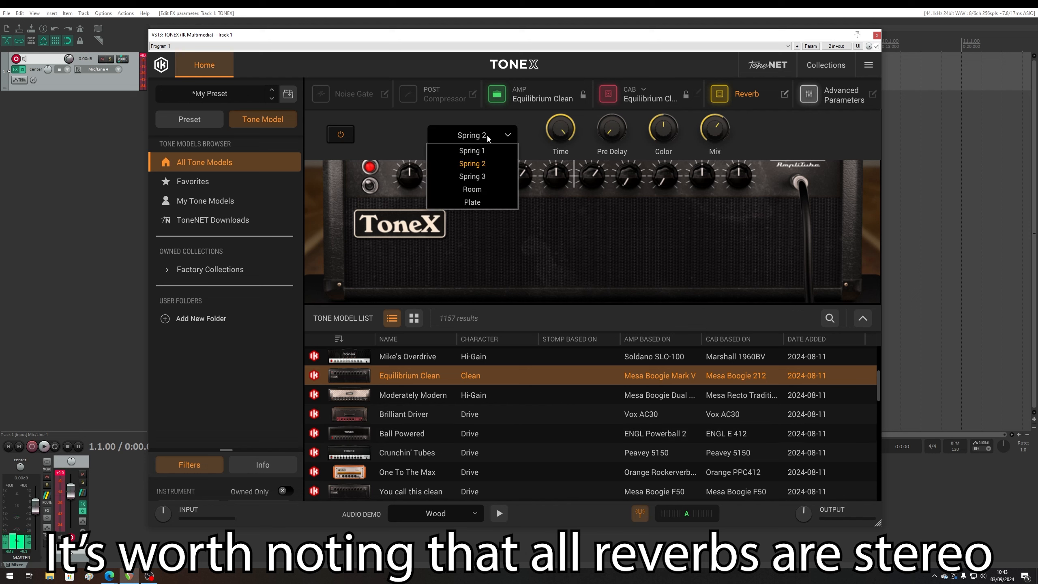
{"action": "left_click", "coordinate": [471, 178]}
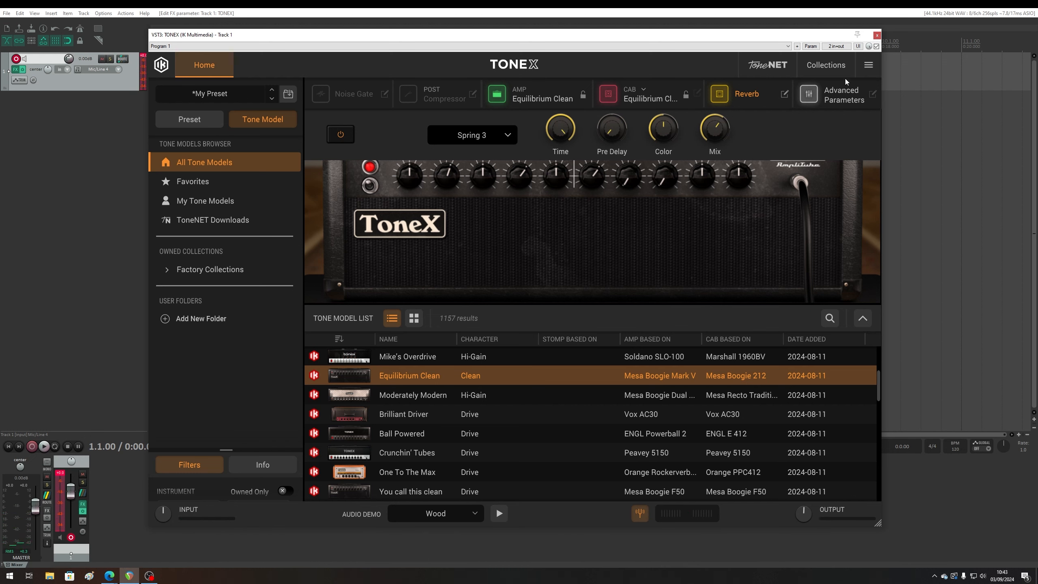
{"action": "left_click", "coordinate": [723, 100]}
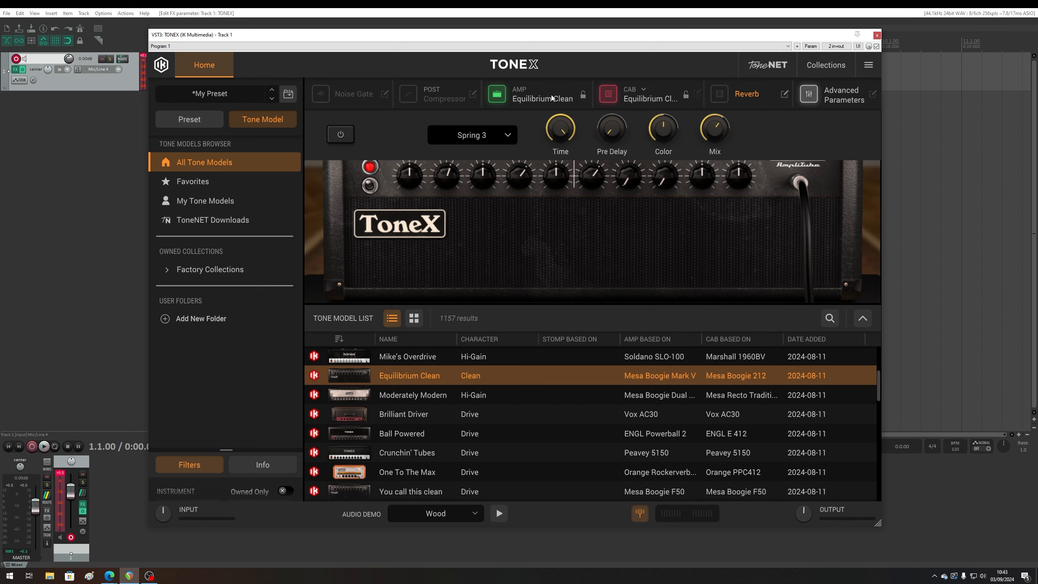
Lock the Equilibrium Clean amp and swap the cab to Brilliant Driver, Crunchin' Tubes and You call this clean in turn
{"action": "left_click", "coordinate": [596, 409]}
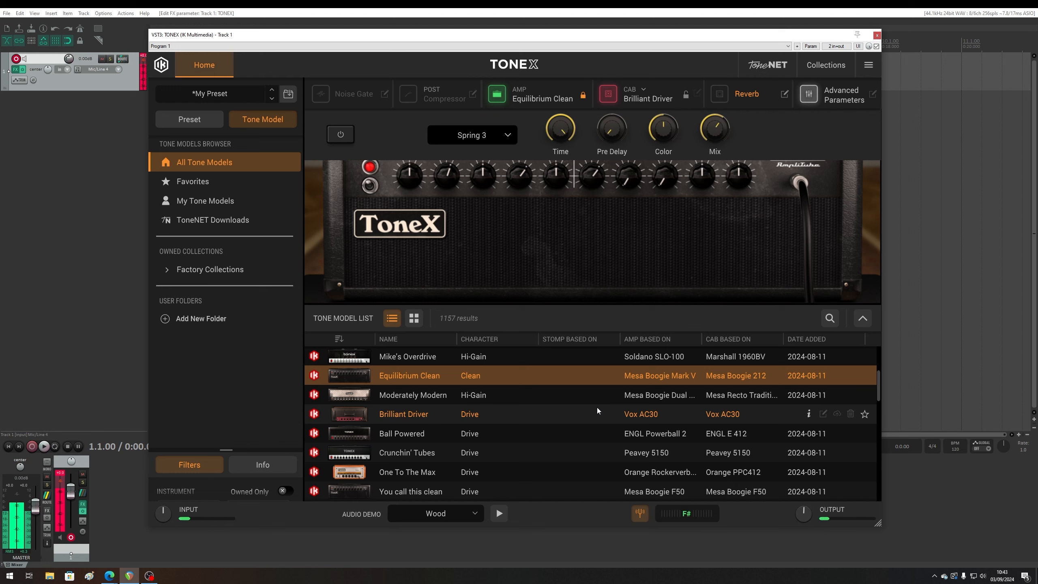
{"action": "left_click", "coordinate": [650, 453]}
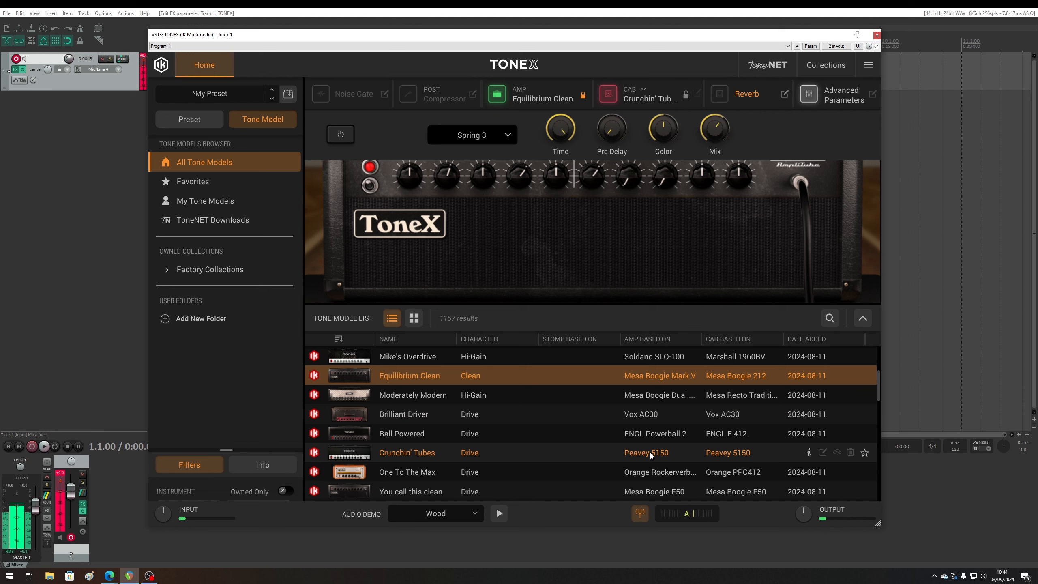
{"action": "left_click", "coordinate": [635, 495]}
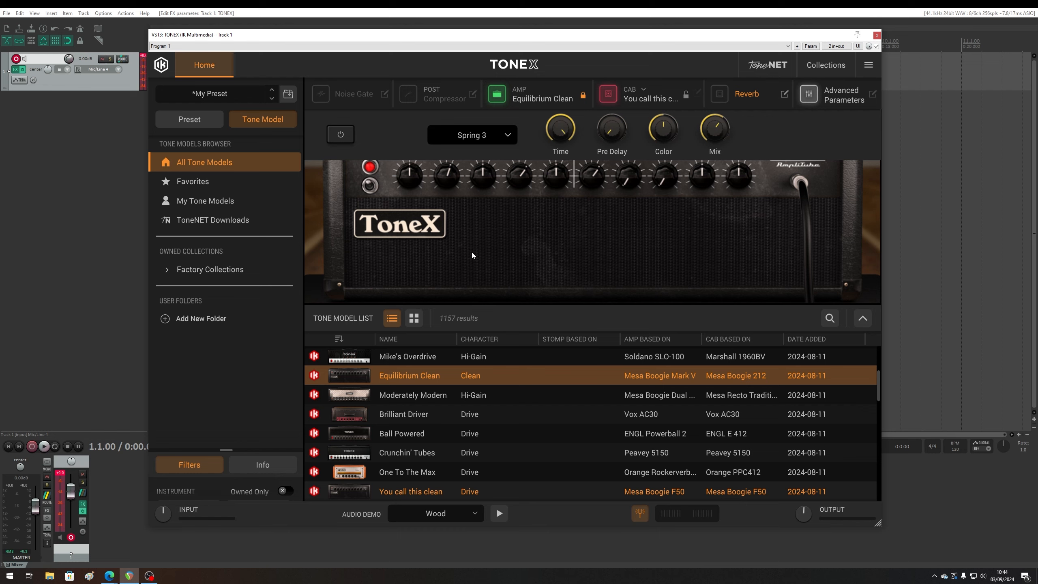
Try to load the Fuzzrite LowGain stomp model while the amp is locked, dismiss the warning, and unlock the amp
{"action": "scroll", "coordinate": [568, 477], "scroll_direction": "down", "scroll_amount": 10}
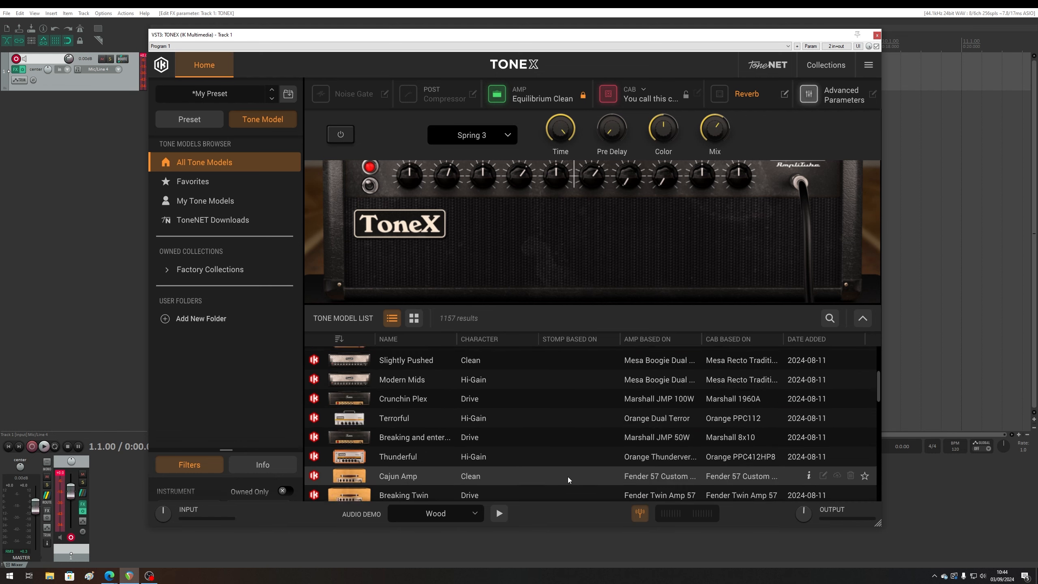
{"action": "scroll", "coordinate": [620, 451], "scroll_direction": "down", "scroll_amount": 10}
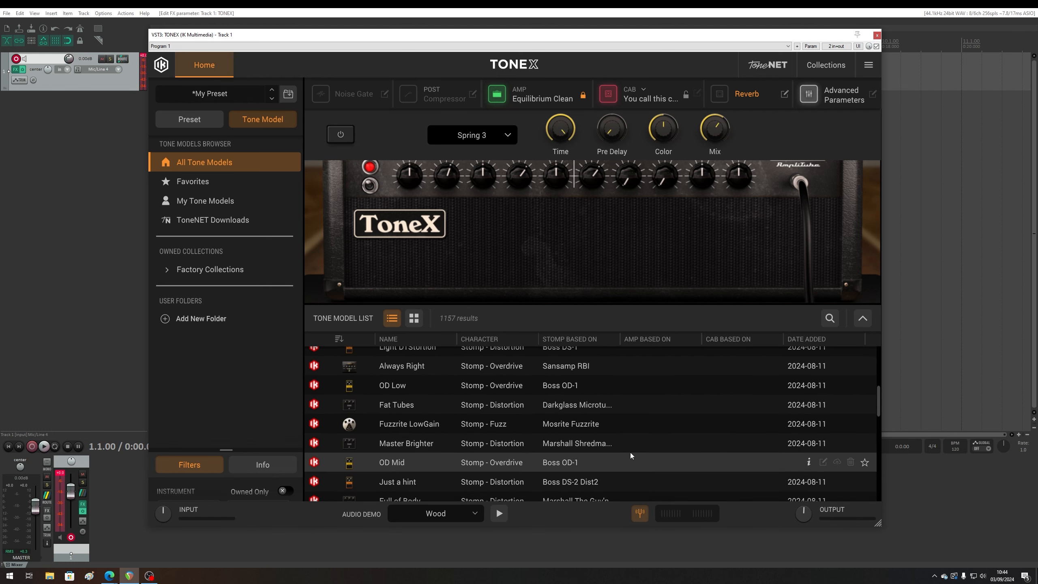
{"action": "scroll", "coordinate": [466, 397], "scroll_direction": "up", "scroll_amount": 1}
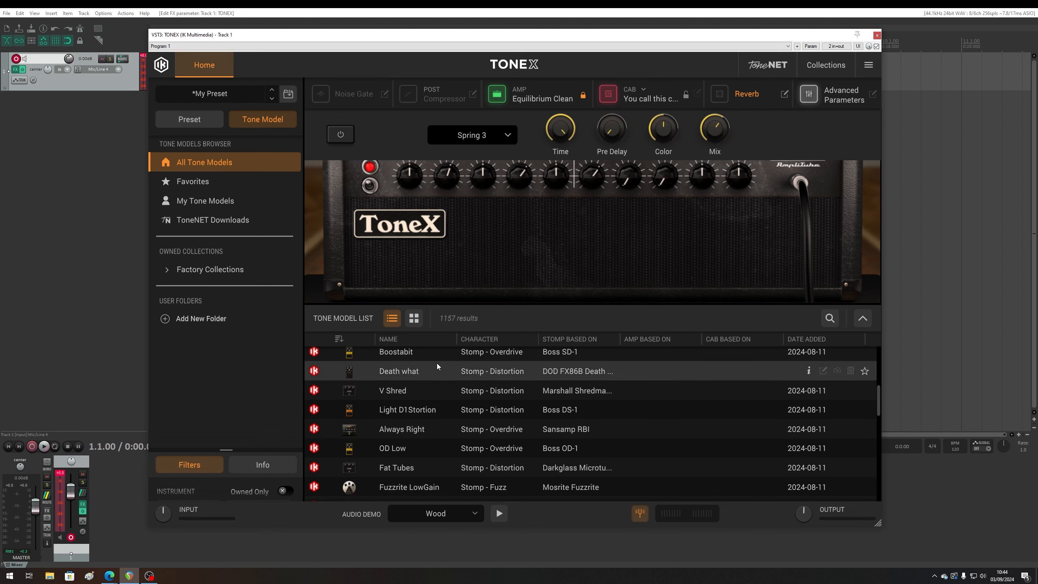
{"action": "double_click", "coordinate": [471, 485]}
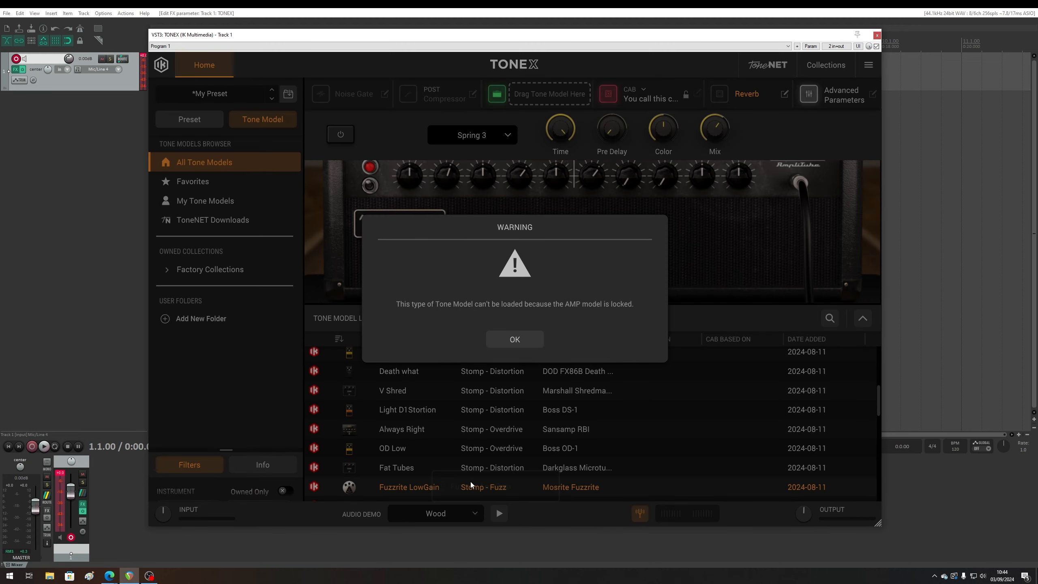
{"action": "left_click", "coordinate": [511, 341]}
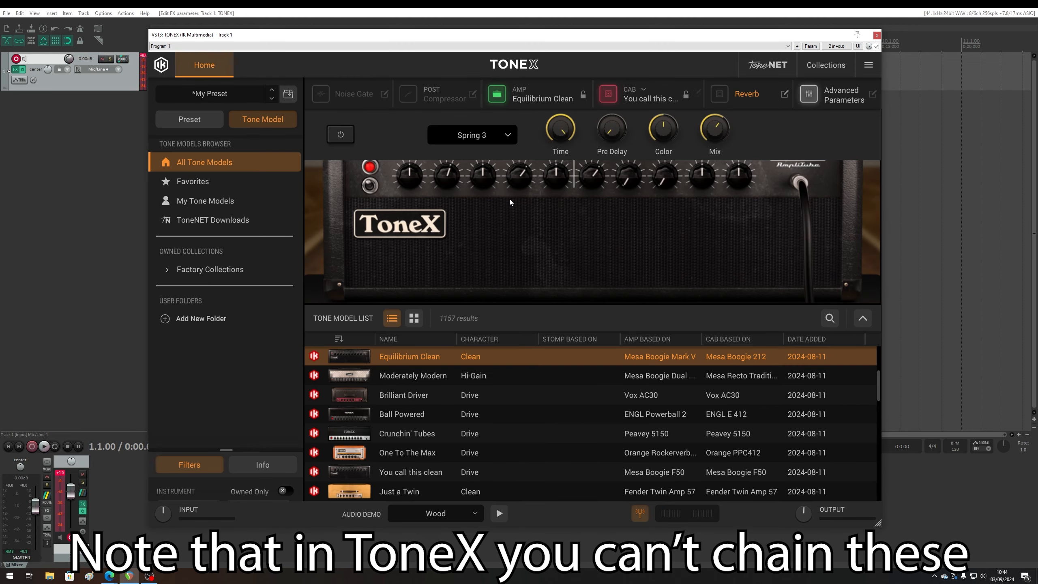
Audition the Death what and Light D1Stortion stomp models from the tone model list
{"action": "scroll", "coordinate": [442, 409], "scroll_direction": "down", "scroll_amount": 15}
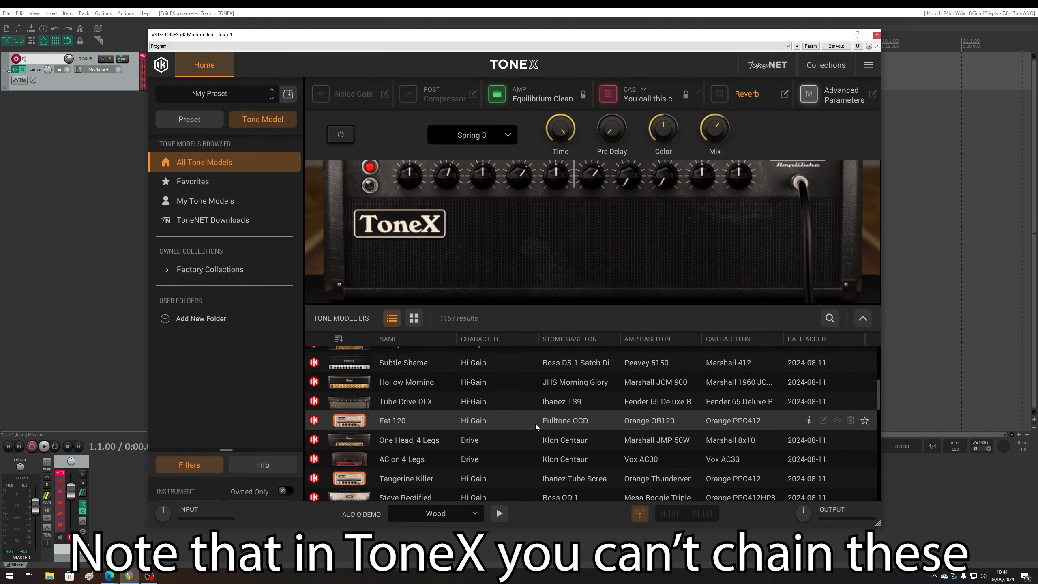
{"action": "scroll", "coordinate": [531, 432], "scroll_direction": "down", "scroll_amount": 3}
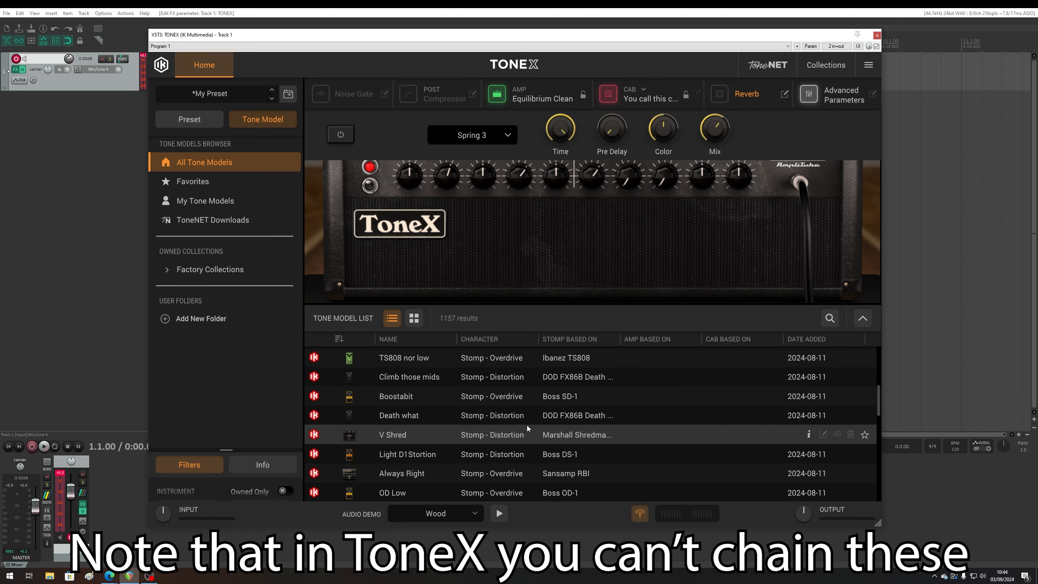
{"action": "double_click", "coordinate": [484, 417]}
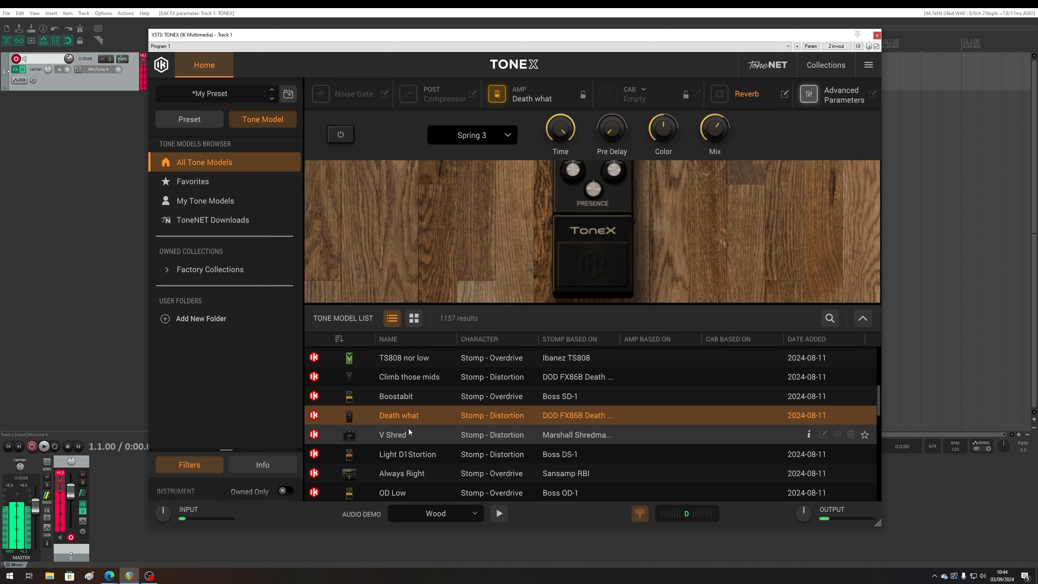
{"action": "left_click", "coordinate": [412, 454]}
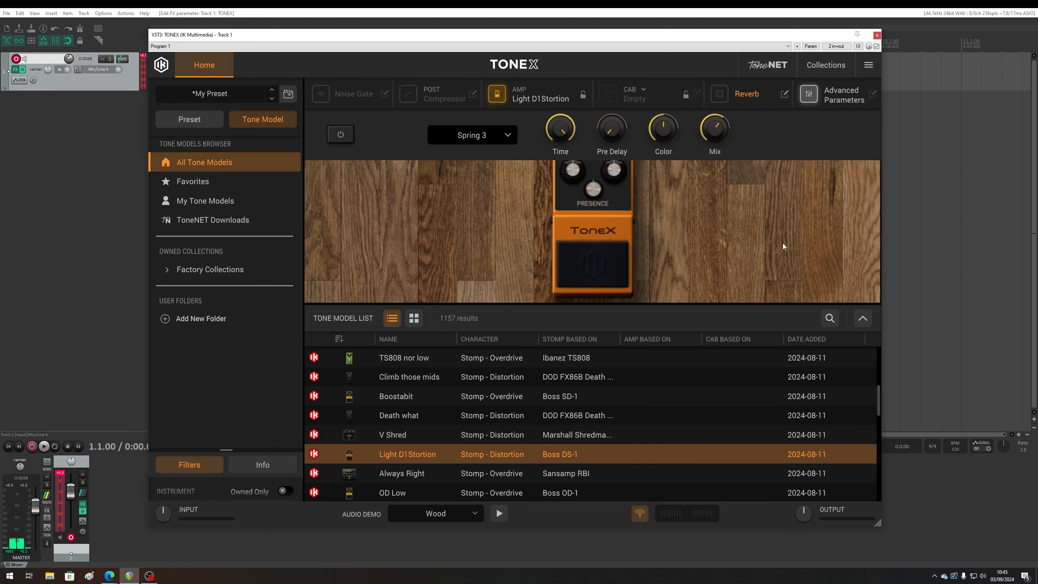
Browse the ToneNET community tone models and audition Bædroom Shredder - Clean C and Bædroom Shredder - A
{"action": "left_click", "coordinate": [777, 72]}
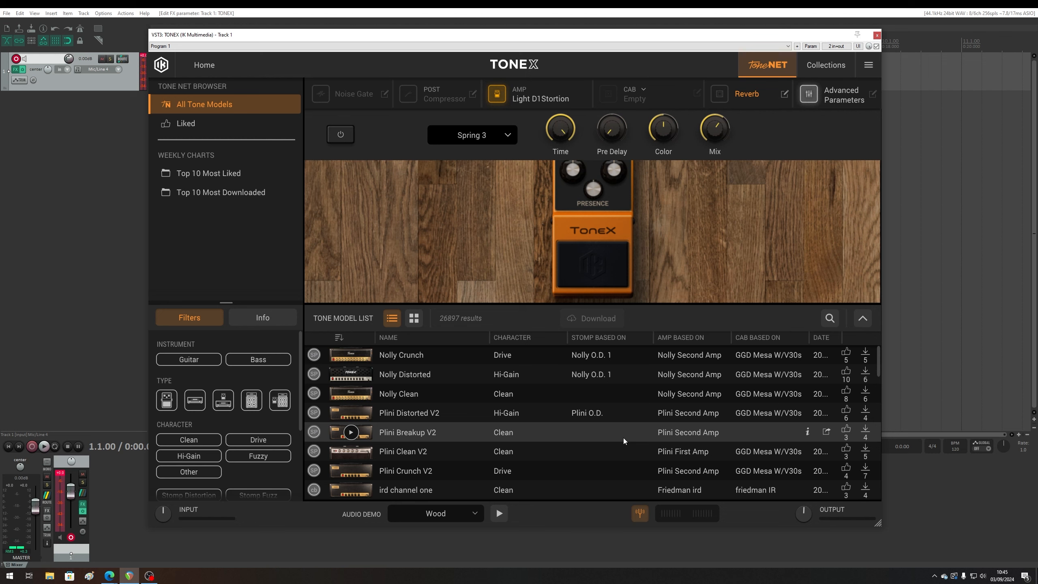
{"action": "scroll", "coordinate": [586, 451], "scroll_direction": "down", "scroll_amount": 10}
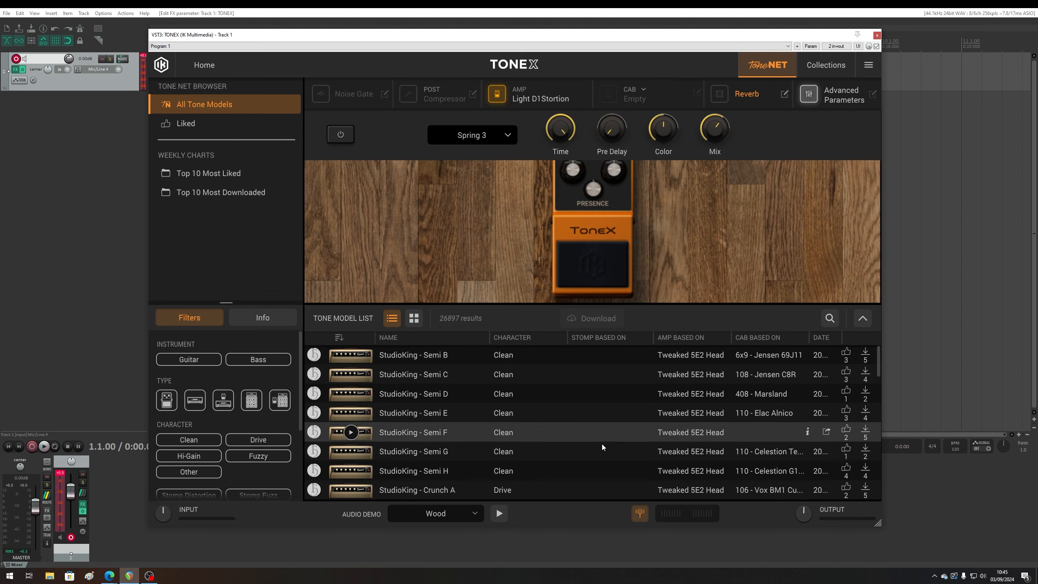
{"action": "scroll", "coordinate": [515, 445], "scroll_direction": "down", "scroll_amount": 10}
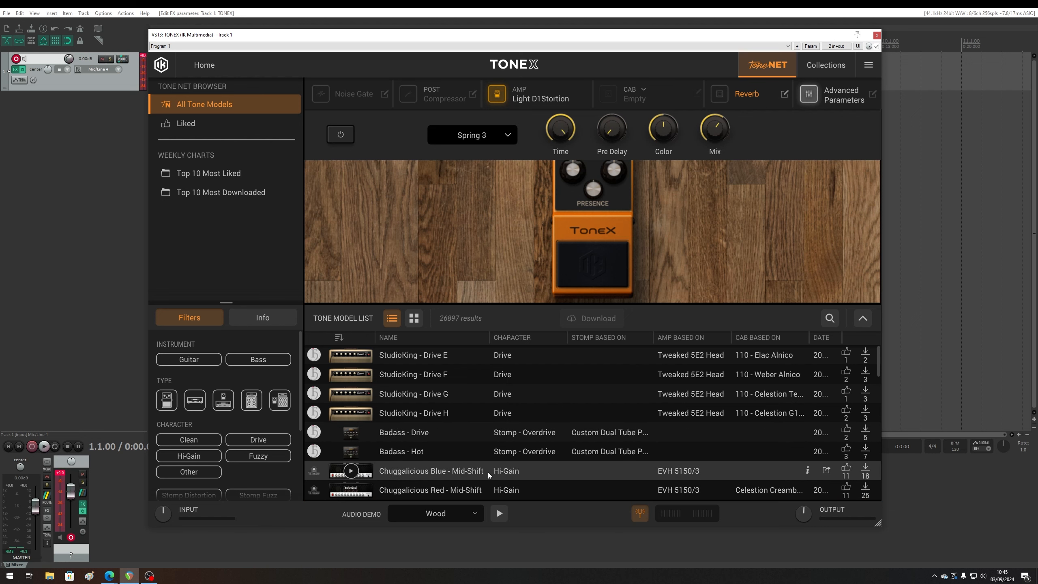
{"action": "scroll", "coordinate": [491, 453], "scroll_direction": "up", "scroll_amount": 3}
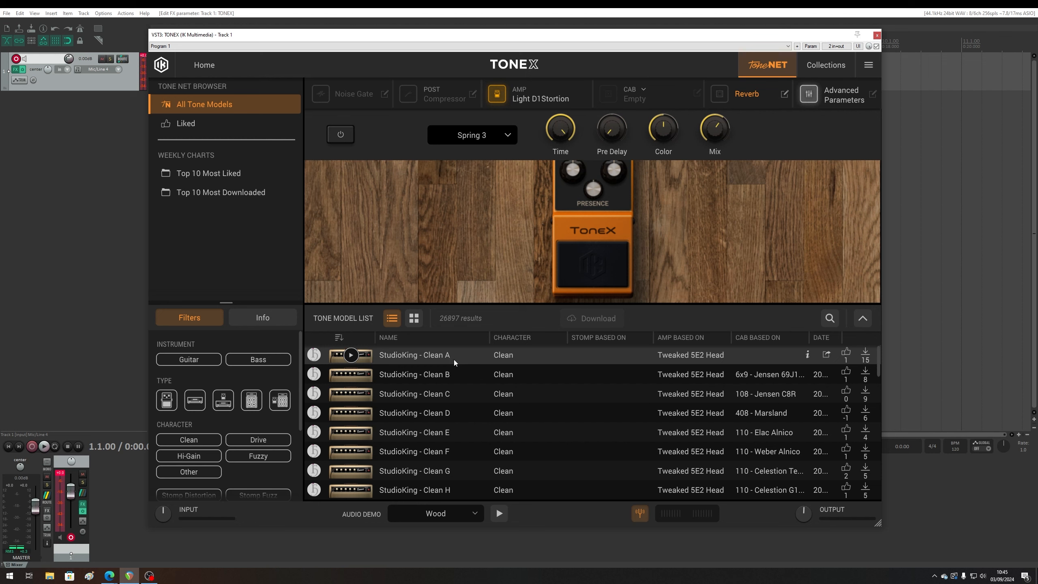
{"action": "scroll", "coordinate": [486, 431], "scroll_direction": "down", "scroll_amount": 5}
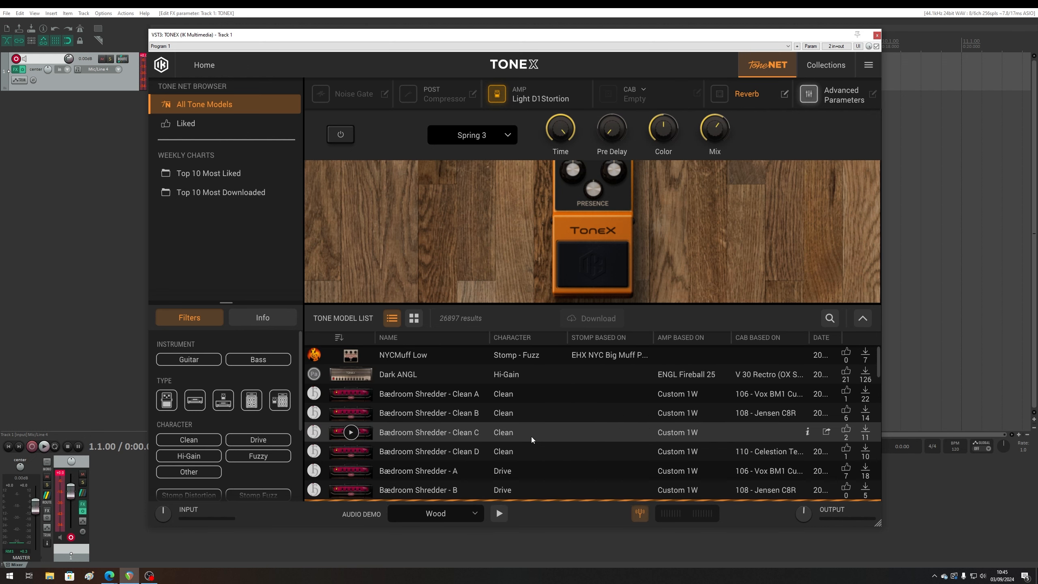
{"action": "left_click", "coordinate": [532, 437]}
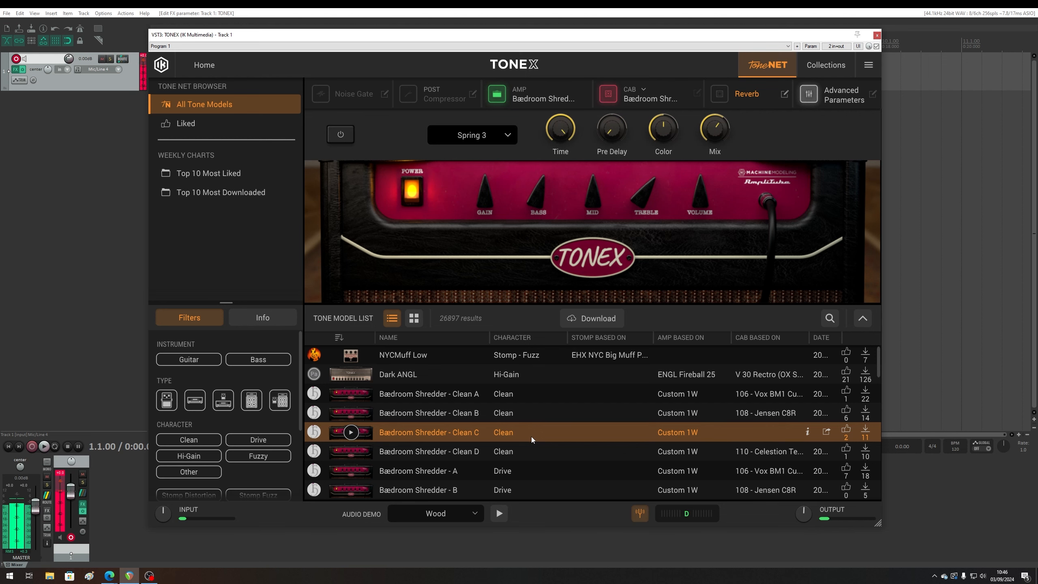
{"action": "left_click", "coordinate": [494, 476]}
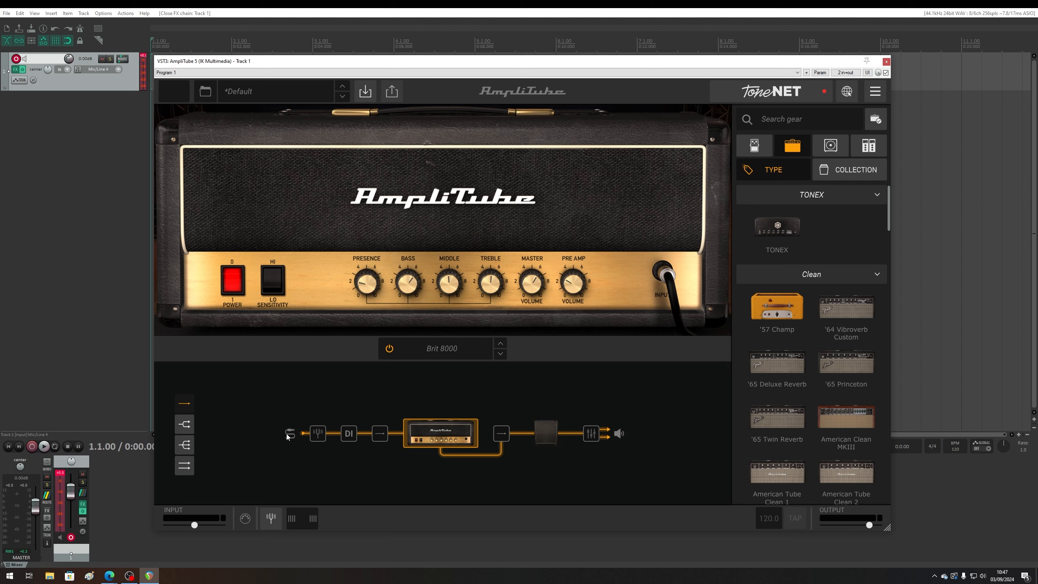
In AmpliTube 5, look through the available amps, speaker cabinets and rack effects
{"action": "scroll", "coordinate": [756, 300], "scroll_direction": "down", "scroll_amount": 12}
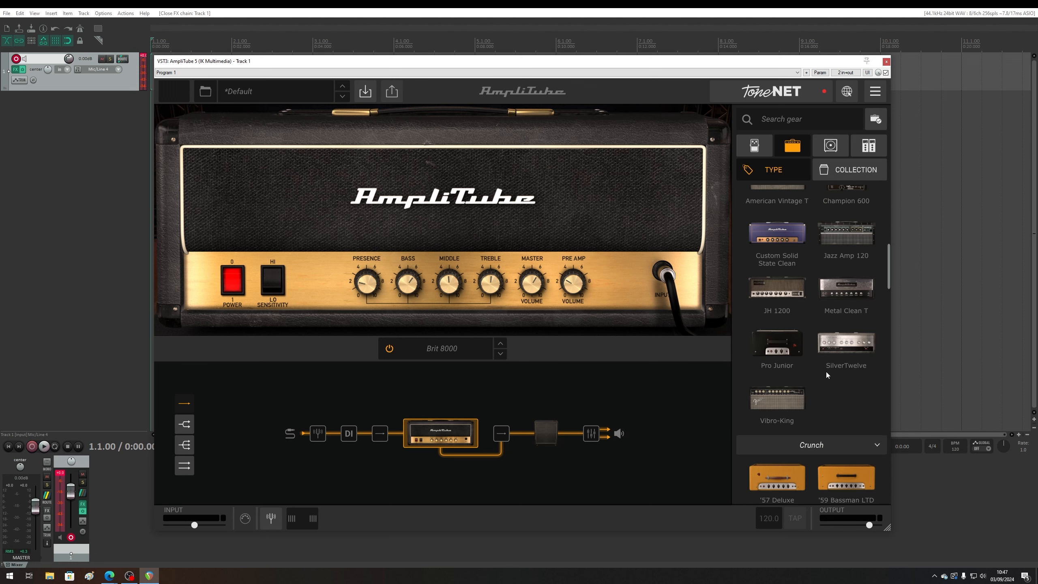
{"action": "scroll", "coordinate": [826, 375], "scroll_direction": "down", "scroll_amount": 3}
{"action": "left_click", "coordinate": [832, 147]}
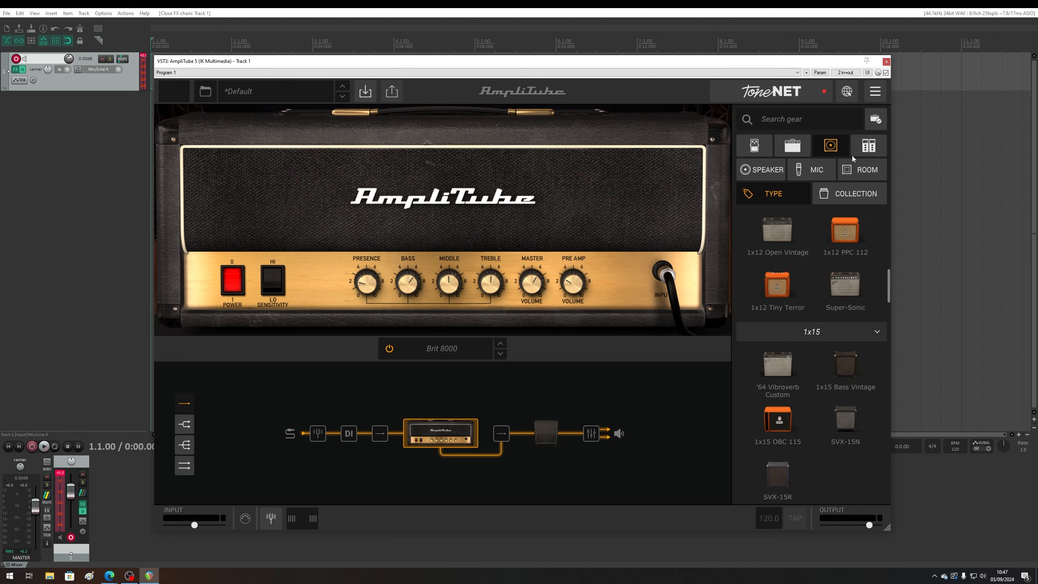
{"action": "left_click", "coordinate": [872, 151]}
{"action": "scroll", "coordinate": [794, 320], "scroll_direction": "up", "scroll_amount": 12}
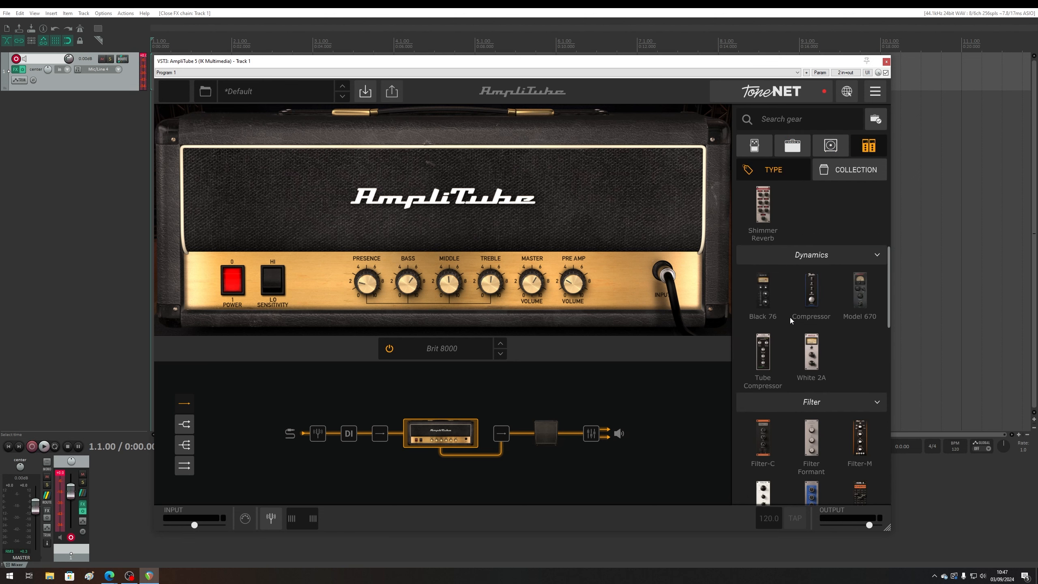
Look through the whole stomp pedal collection, from the TONEX and Delay categories to Reverb and Other
{"action": "left_click", "coordinate": [755, 146]}
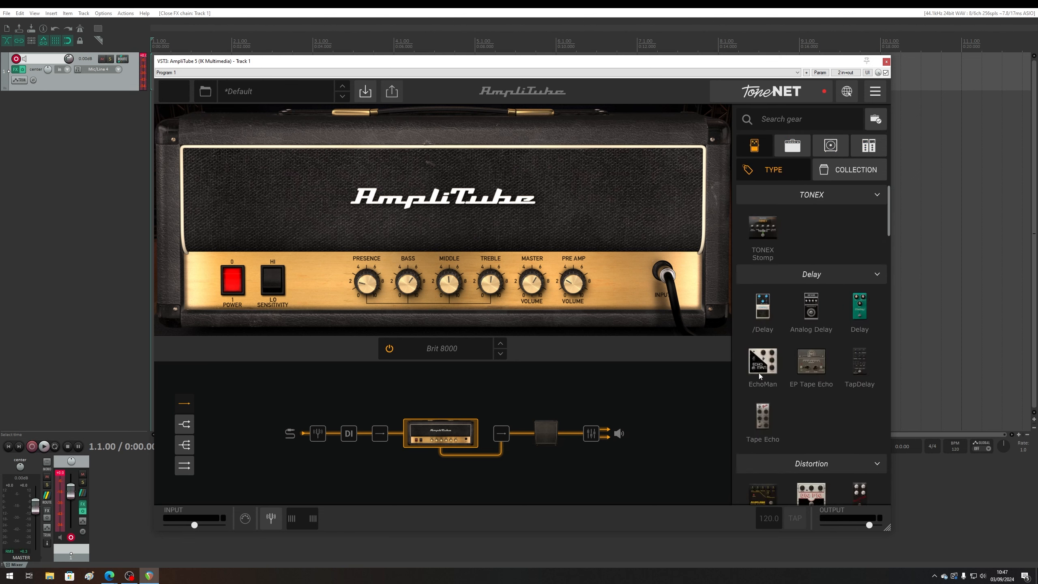
{"action": "scroll", "coordinate": [786, 414], "scroll_direction": "down", "scroll_amount": 8}
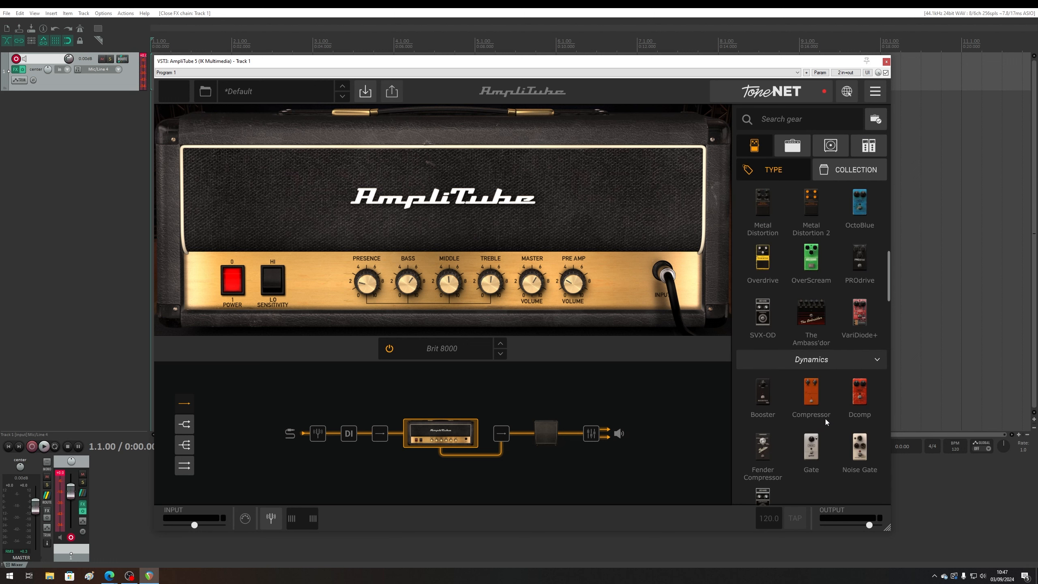
{"action": "scroll", "coordinate": [825, 419], "scroll_direction": "down", "scroll_amount": 6}
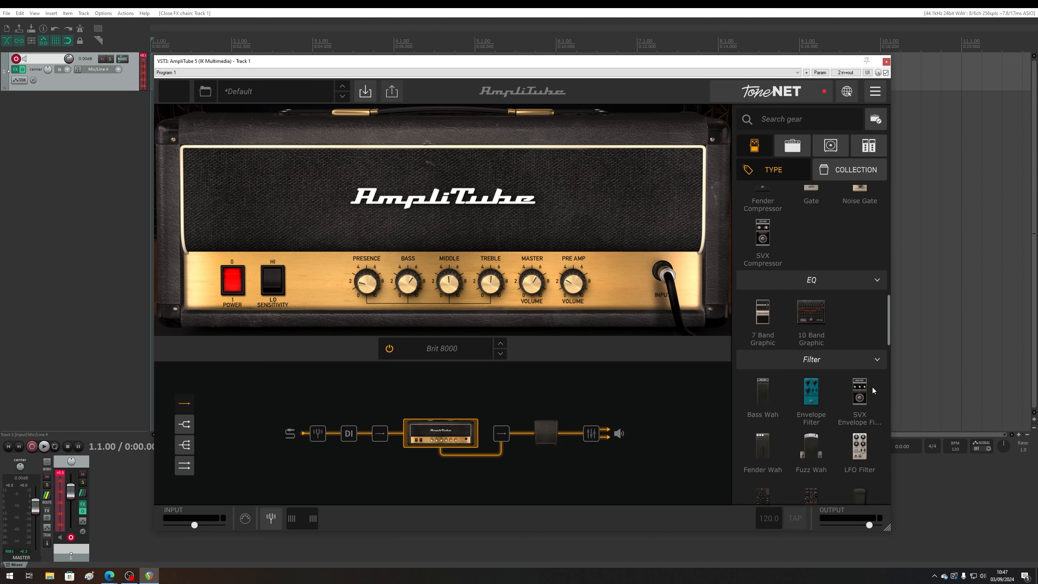
{"action": "scroll", "coordinate": [793, 401], "scroll_direction": "up", "scroll_amount": 14}
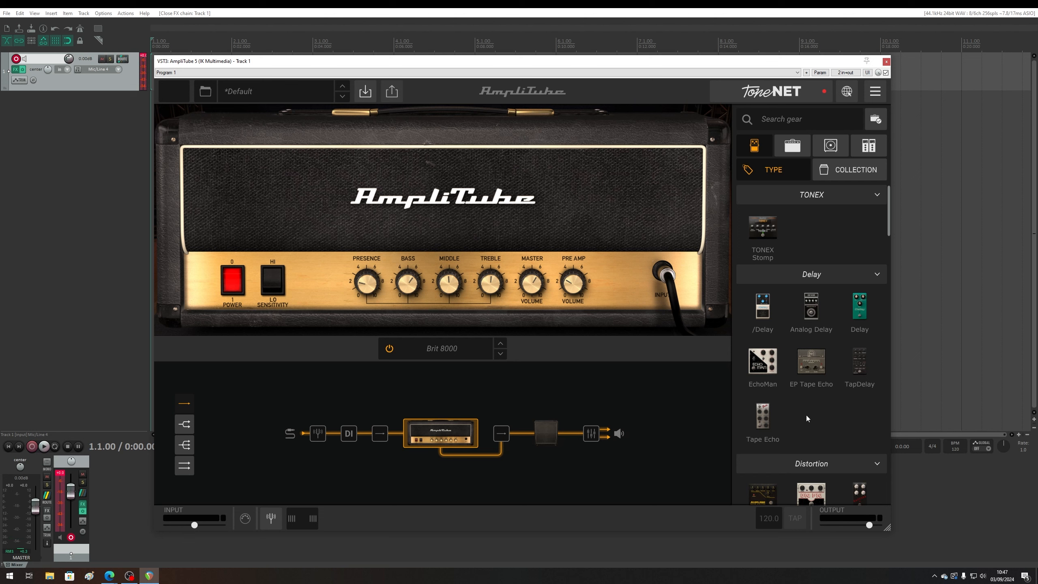
{"action": "scroll", "coordinate": [806, 416], "scroll_direction": "down", "scroll_amount": 15}
{"action": "scroll", "coordinate": [832, 381], "scroll_direction": "down", "scroll_amount": 3}
{"action": "scroll", "coordinate": [832, 378], "scroll_direction": "up", "scroll_amount": 5}
{"action": "scroll", "coordinate": [830, 376], "scroll_direction": "down", "scroll_amount": 8}
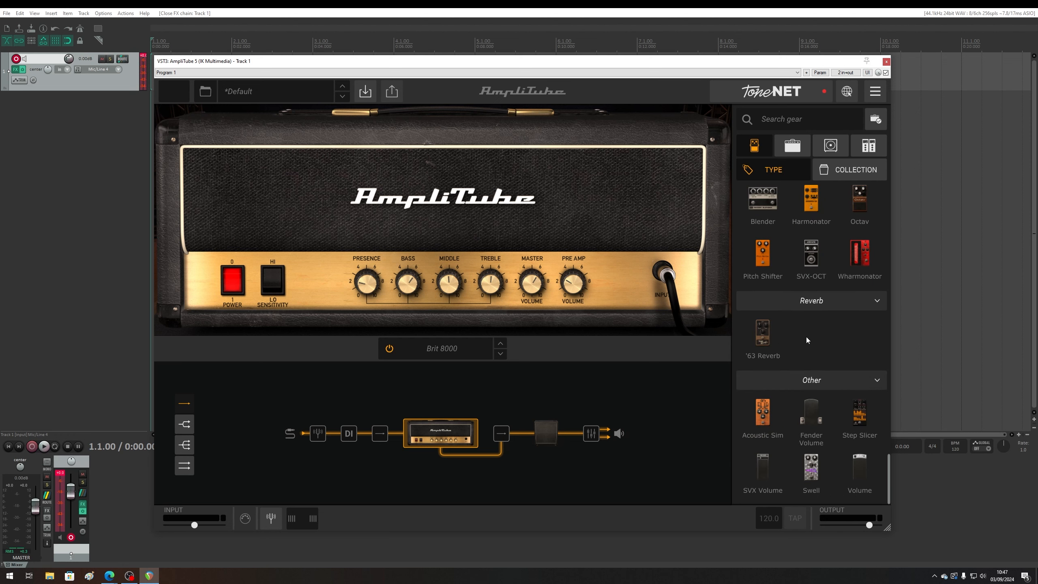
Look through the rack effects, from the Delay and Reverb units to EQ and Distortion
{"action": "left_click", "coordinate": [866, 153]}
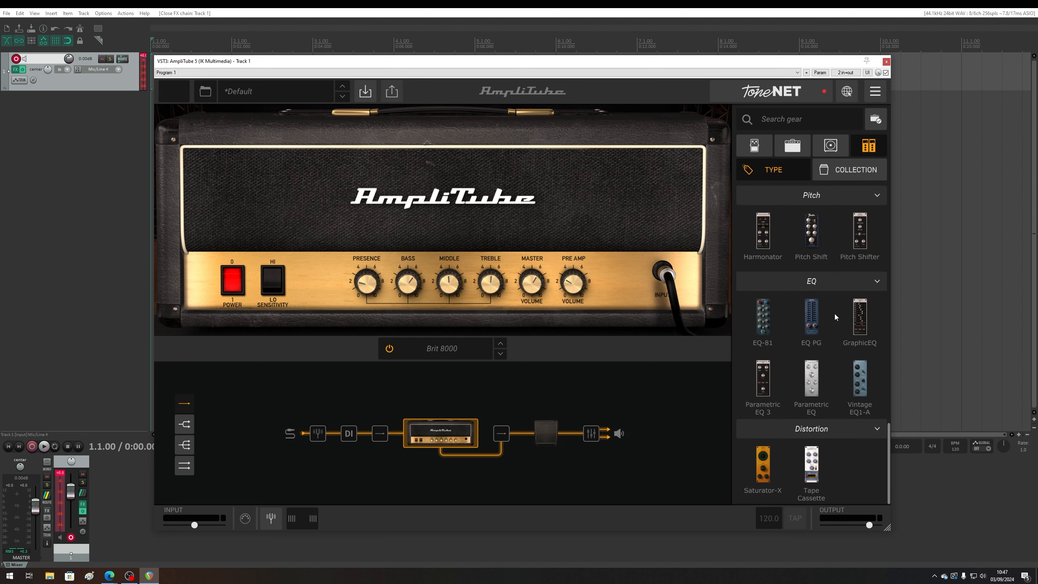
{"action": "scroll", "coordinate": [832, 312], "scroll_direction": "up", "scroll_amount": 10}
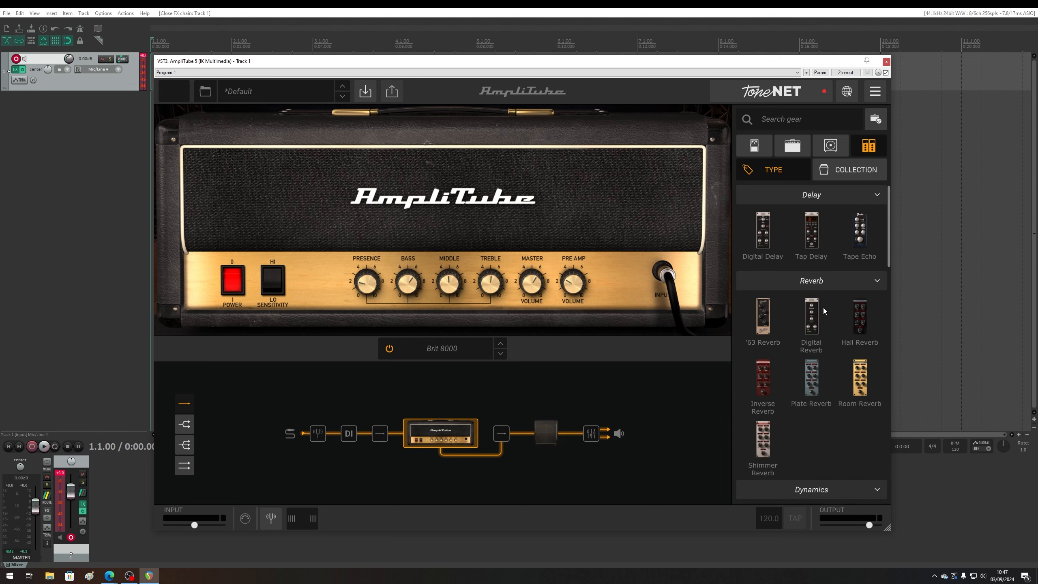
{"action": "scroll", "coordinate": [834, 384], "scroll_direction": "down", "scroll_amount": 8}
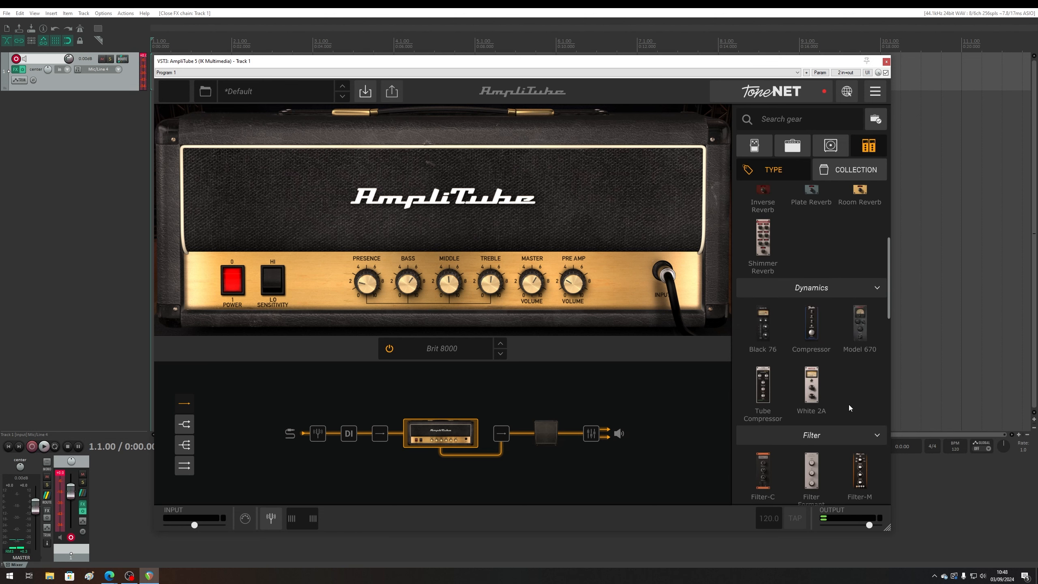
{"action": "scroll", "coordinate": [853, 423], "scroll_direction": "down", "scroll_amount": 2}
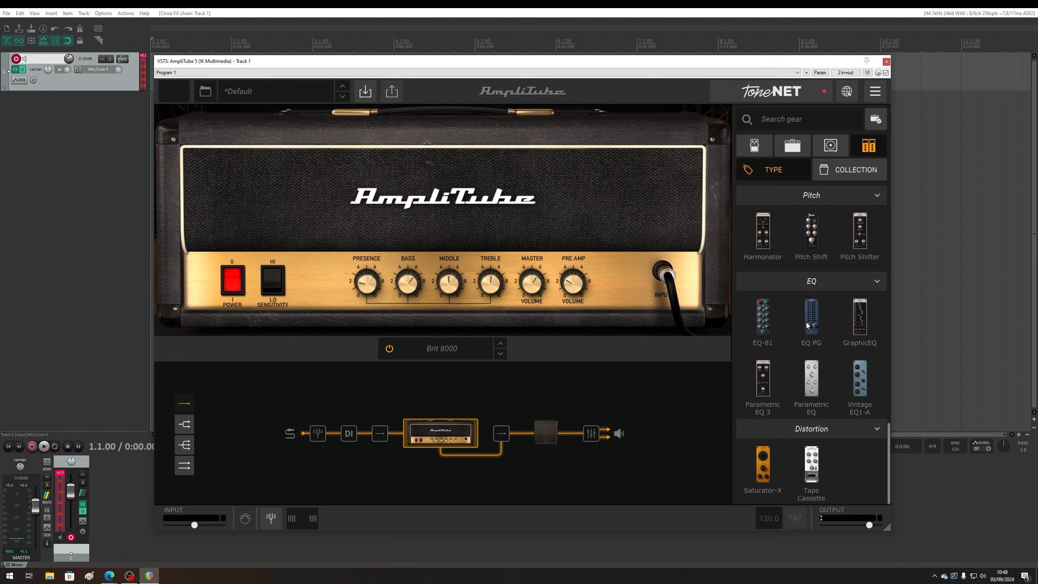
Add the /Delay pedal to the signal chain between the DI block and the Brit 8000 amp
{"action": "left_click", "coordinate": [750, 154]}
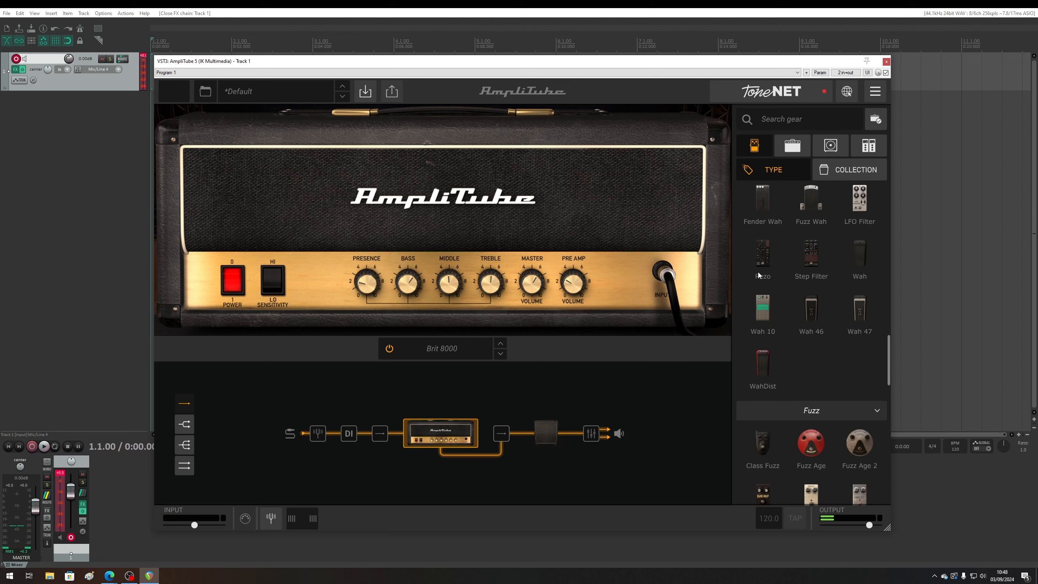
{"action": "scroll", "coordinate": [797, 283], "scroll_direction": "up", "scroll_amount": 5}
{"action": "scroll", "coordinate": [823, 284], "scroll_direction": "up", "scroll_amount": 8}
{"action": "left_click_drag", "start_coordinate": [762, 313], "coordinate": [335, 442]}
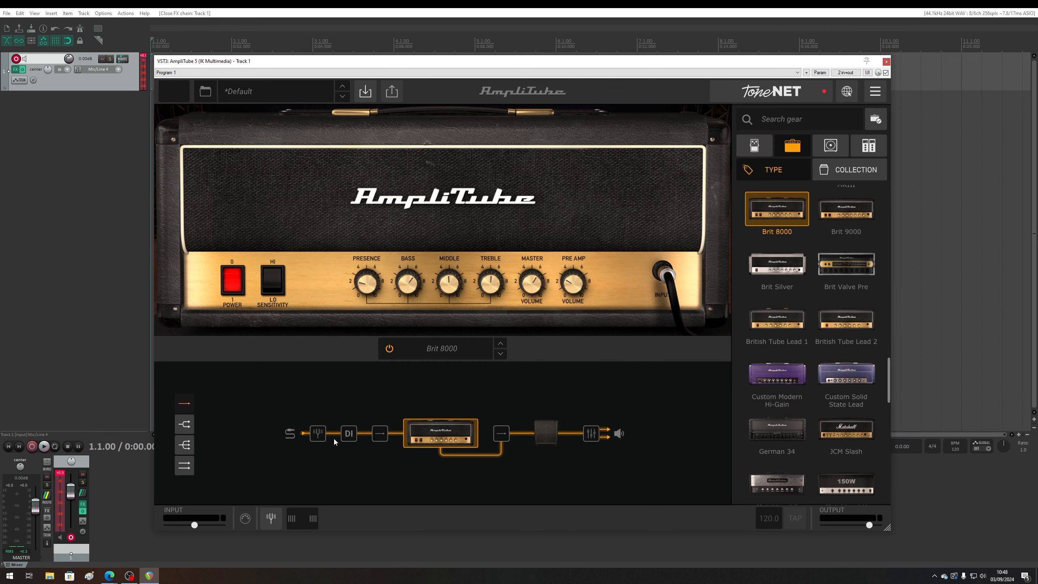
{"action": "left_click", "coordinate": [747, 147]}
{"action": "scroll", "coordinate": [794, 279], "scroll_direction": "up", "scroll_amount": 10}
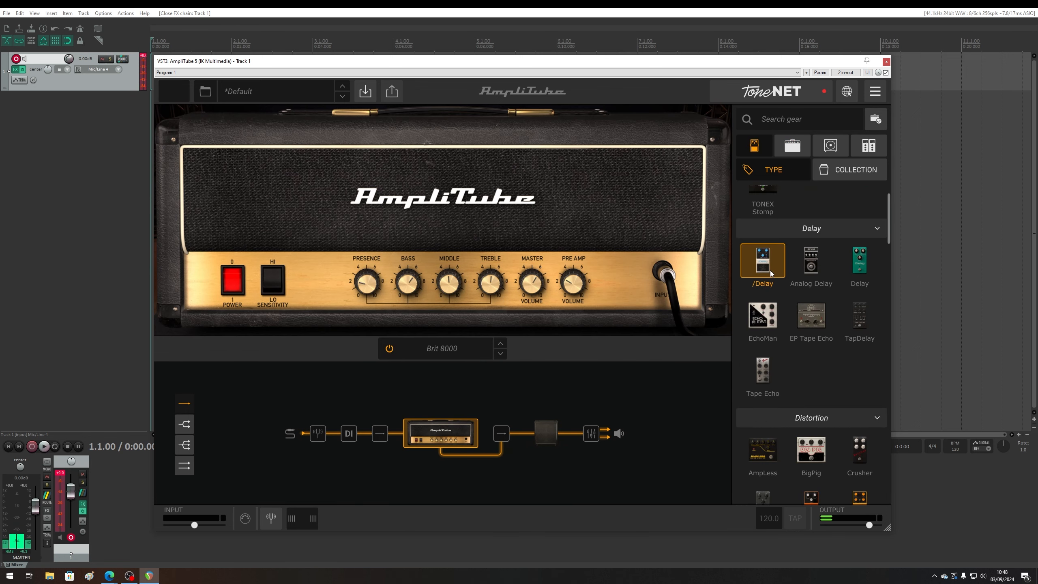
{"action": "left_click_drag", "start_coordinate": [770, 271], "coordinate": [364, 432]}
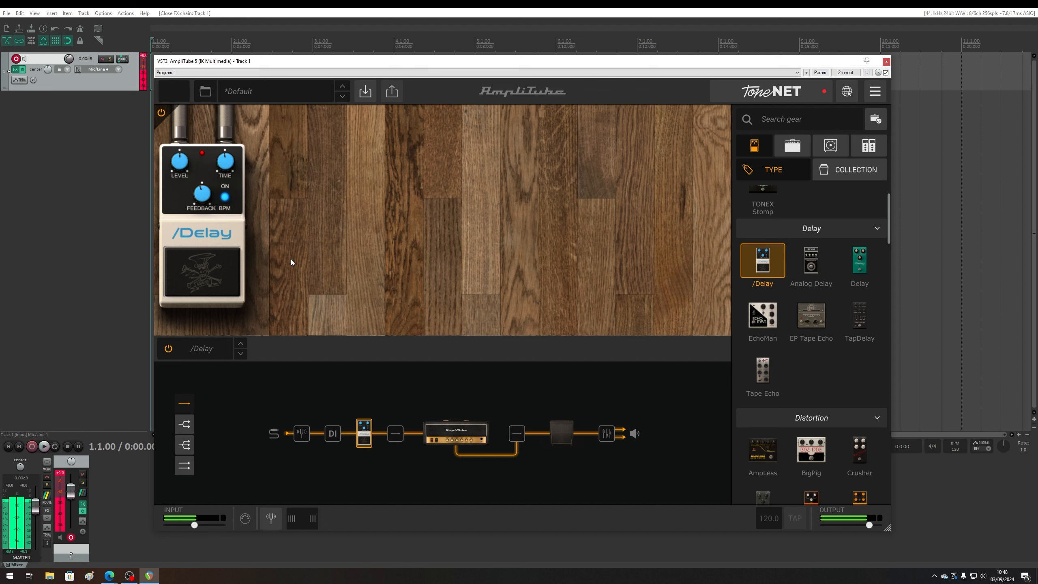
Try the /Delay pedal in the amp's effects loop and in the rack position after the cabinet
{"action": "left_click_drag", "start_coordinate": [363, 433], "coordinate": [486, 432]}
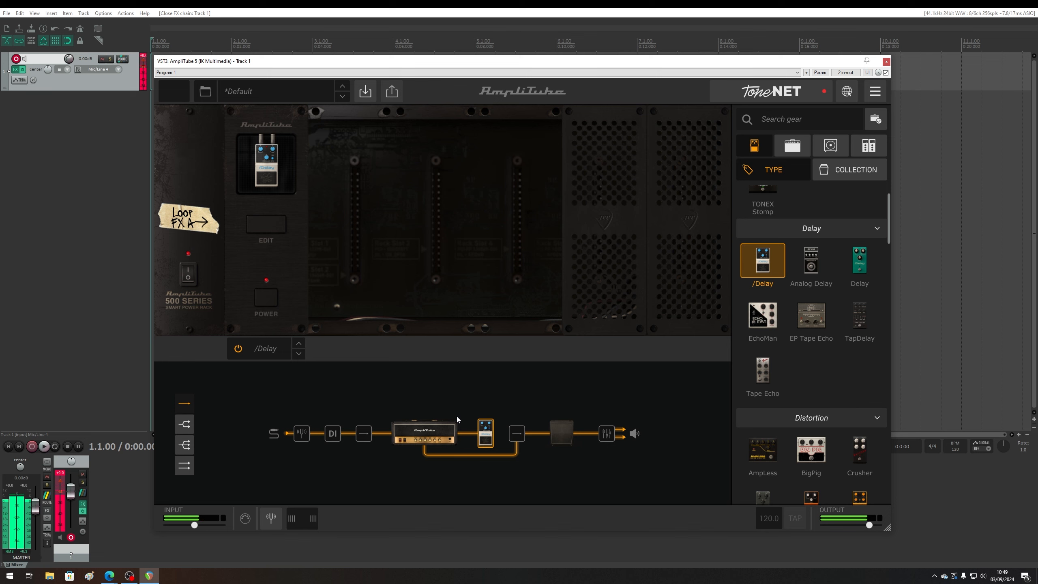
{"action": "left_click_drag", "start_coordinate": [485, 433], "coordinate": [560, 435]}
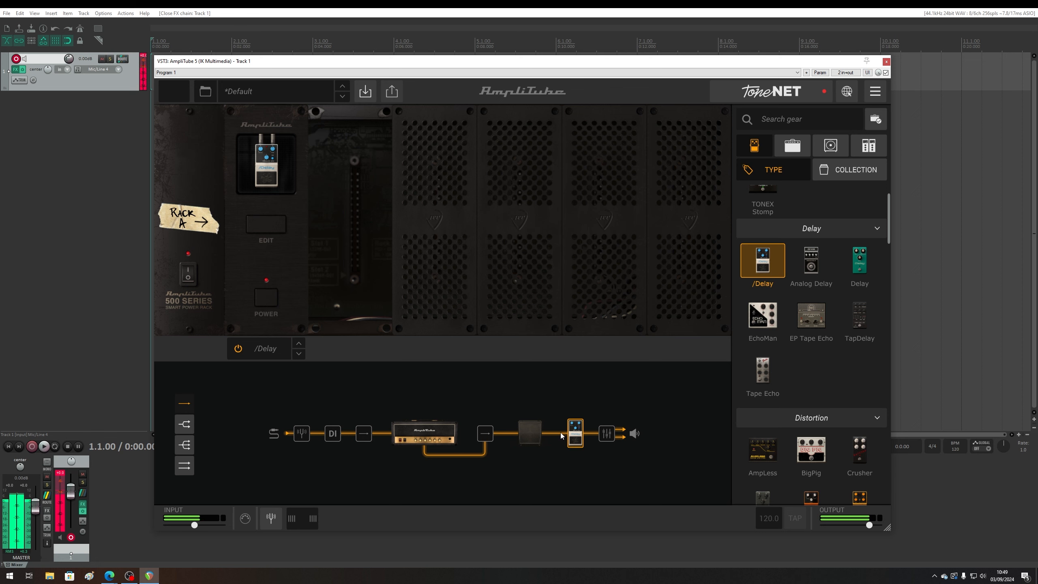
Swap the amp to the '65 Princeton, move the /Delay pedal directly in front of it and lower its Time
{"action": "left_click", "coordinate": [412, 432]}
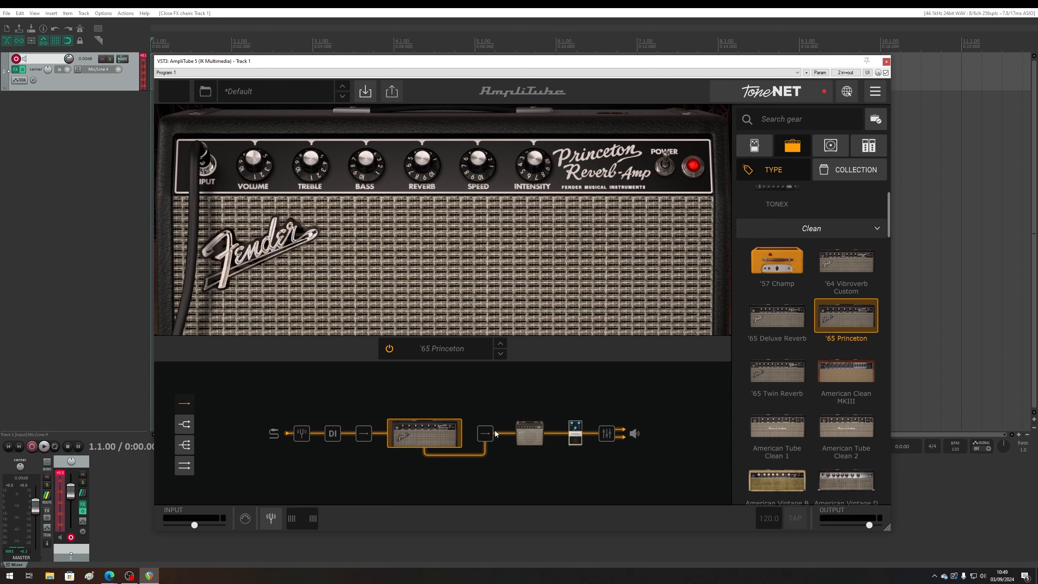
{"action": "left_click_drag", "start_coordinate": [577, 433], "coordinate": [395, 433]}
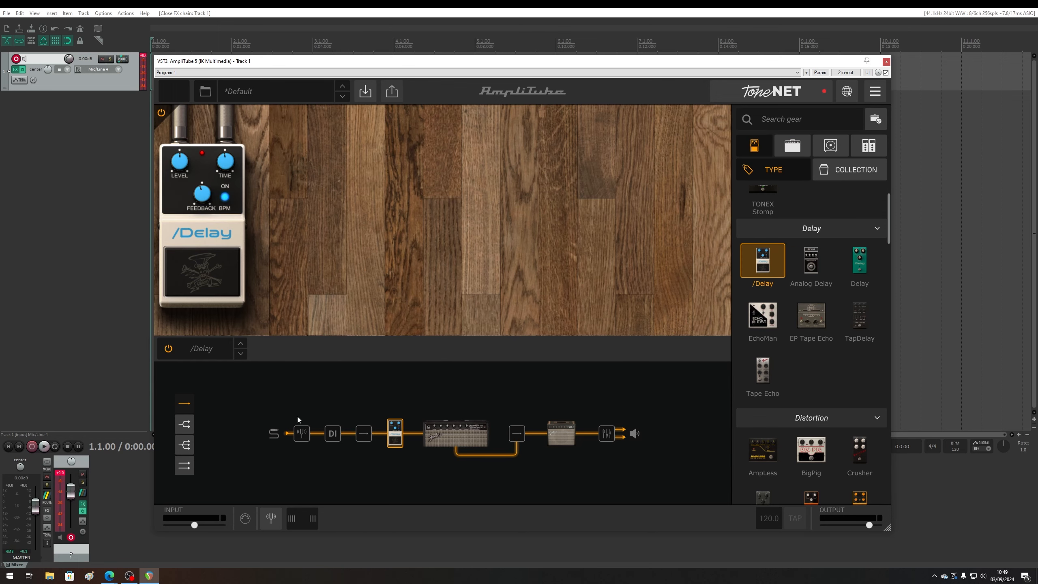
{"action": "left_click_drag", "start_coordinate": [234, 164], "coordinate": [224, 203]}
Add a TONEX Stomp between the /Delay pedal and the amp, and load the Against all OD(ds) tone model into it
{"action": "scroll", "coordinate": [781, 301], "scroll_direction": "up", "scroll_amount": 1}
{"action": "left_click_drag", "start_coordinate": [773, 238], "coordinate": [411, 440]}
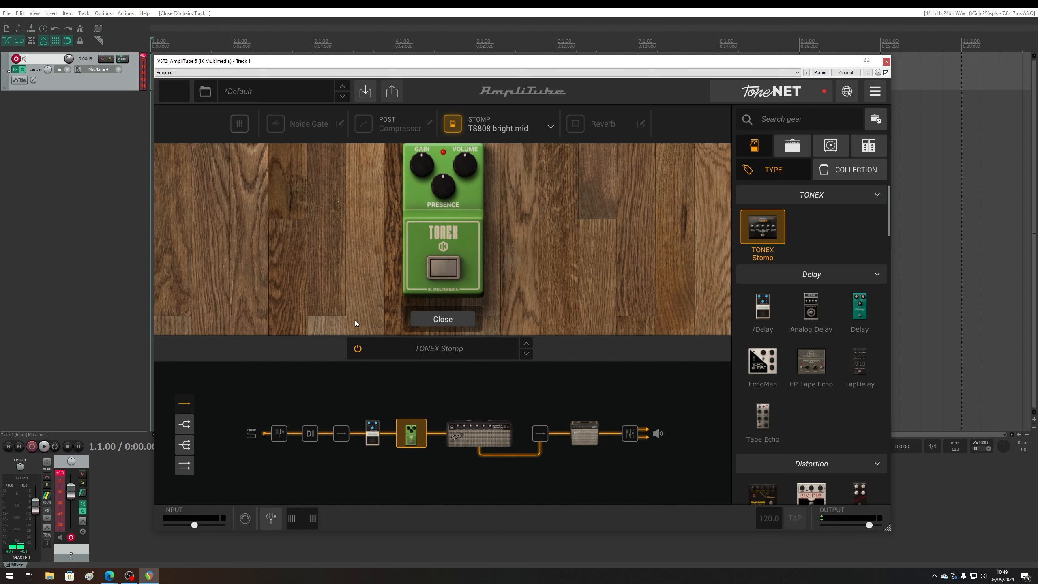
{"action": "left_click", "coordinate": [525, 138]}
{"action": "scroll", "coordinate": [406, 283], "scroll_direction": "down", "scroll_amount": 1}
{"action": "scroll", "coordinate": [406, 278], "scroll_direction": "up", "scroll_amount": 15}
{"action": "scroll", "coordinate": [406, 279], "scroll_direction": "up", "scroll_amount": 10}
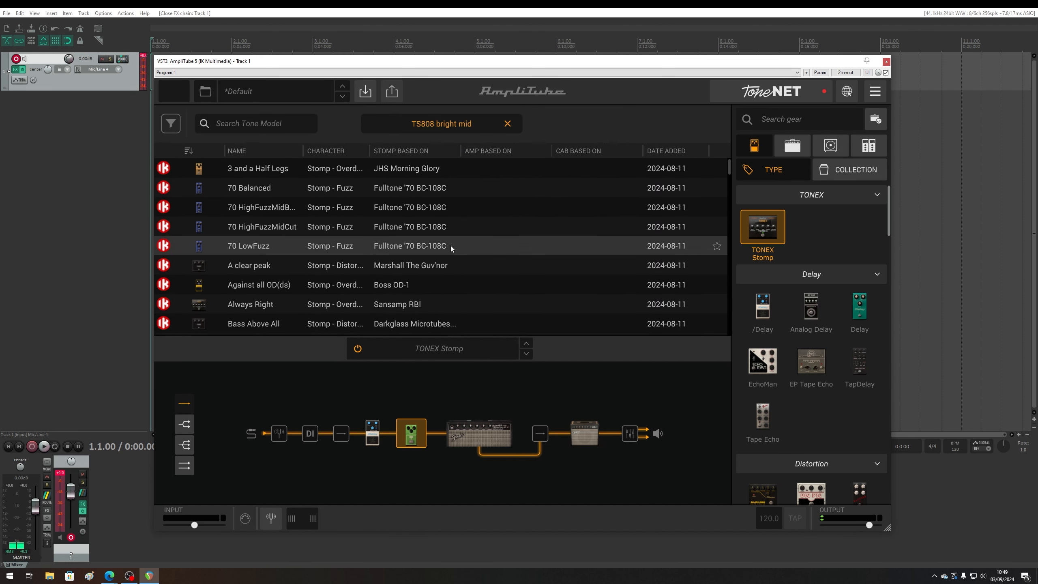
{"action": "left_click", "coordinate": [400, 283]}
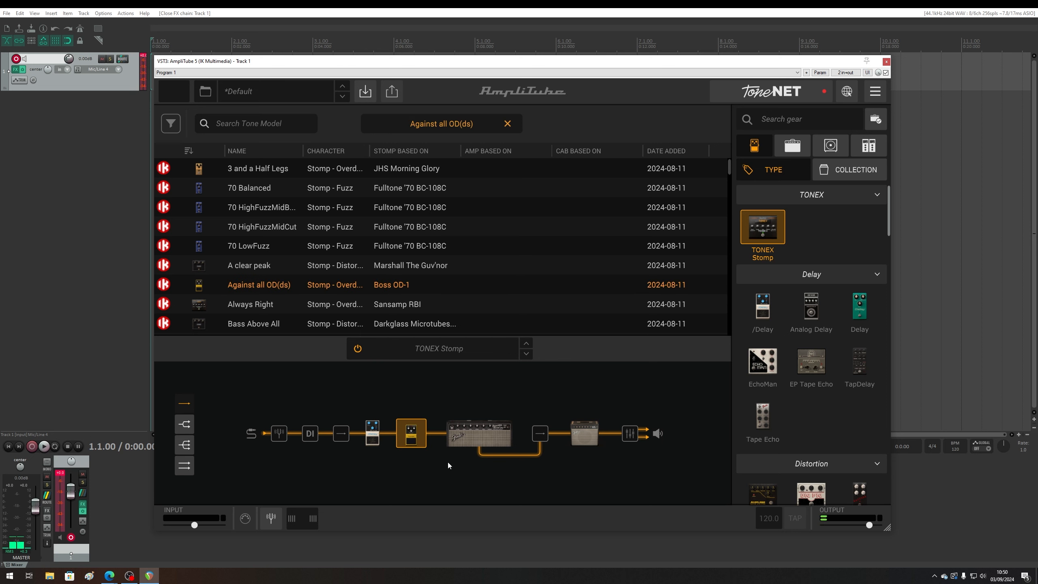
{"action": "left_click", "coordinate": [419, 434]}
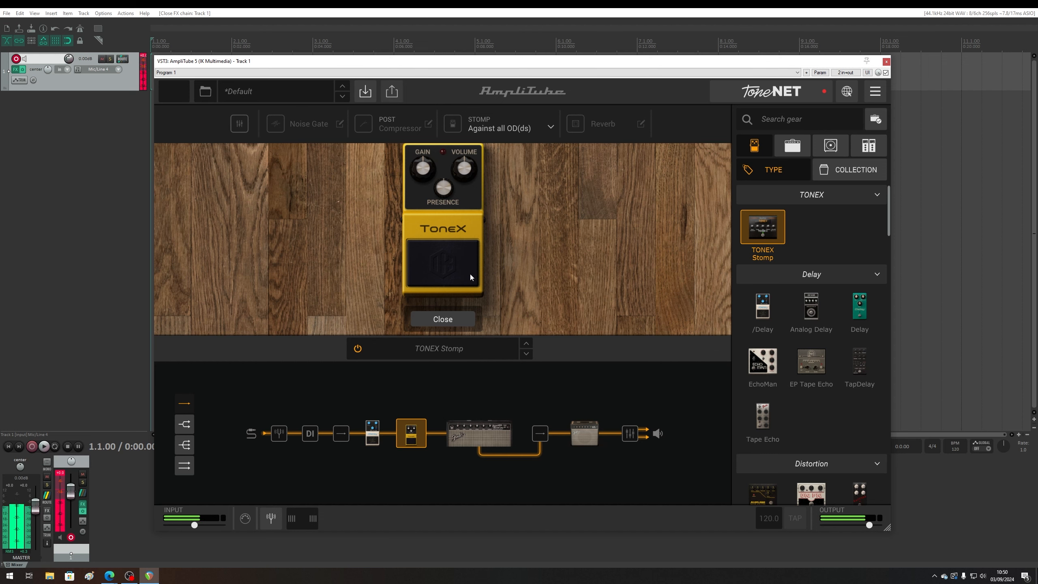
On the '65 Princeton, raise Reverb to 4.7, lower Speed and raise Intensity, and engage the TONEX Stomp pedal
{"action": "left_click", "coordinate": [492, 440]}
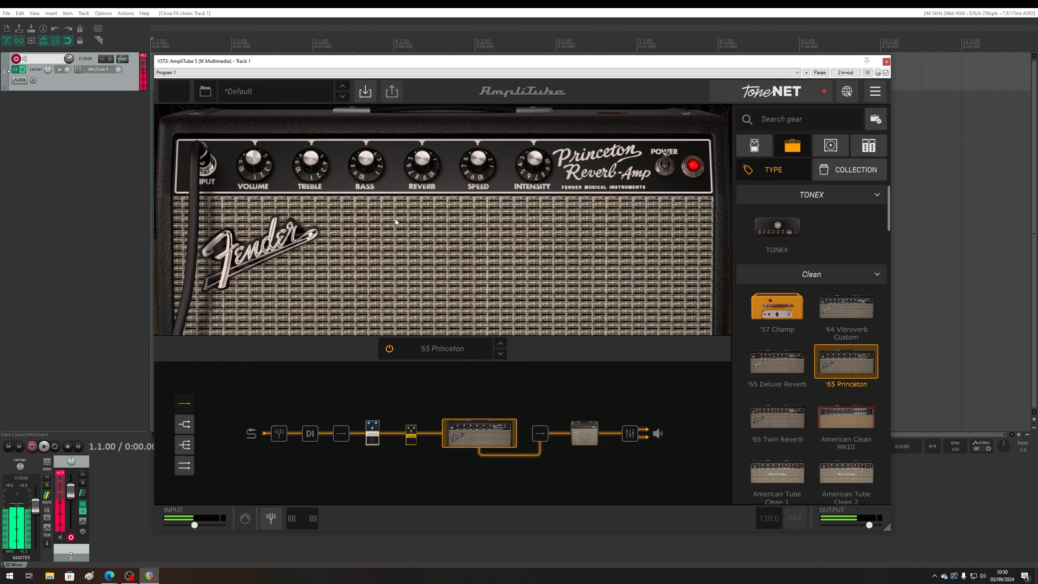
{"action": "left_click_drag", "start_coordinate": [424, 170], "coordinate": [430, 136]}
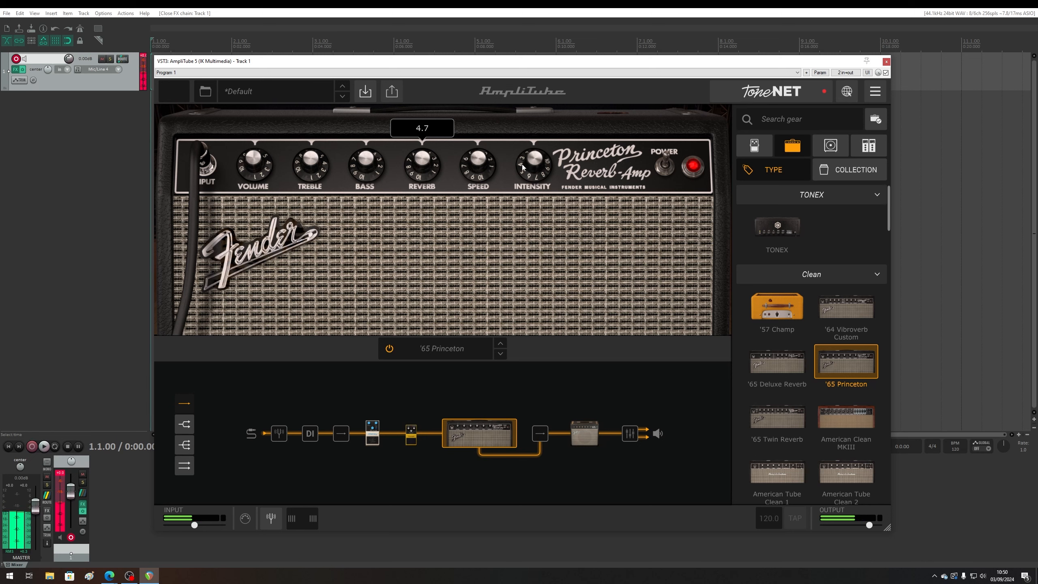
{"action": "left_click_drag", "start_coordinate": [477, 165], "coordinate": [478, 195]}
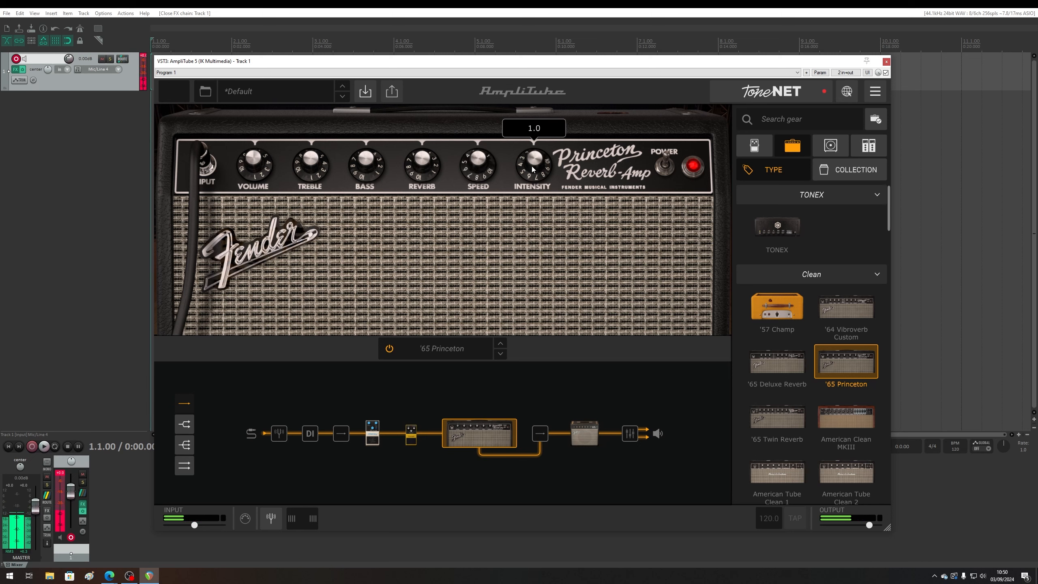
{"action": "left_click_drag", "start_coordinate": [535, 168], "coordinate": [535, 129]}
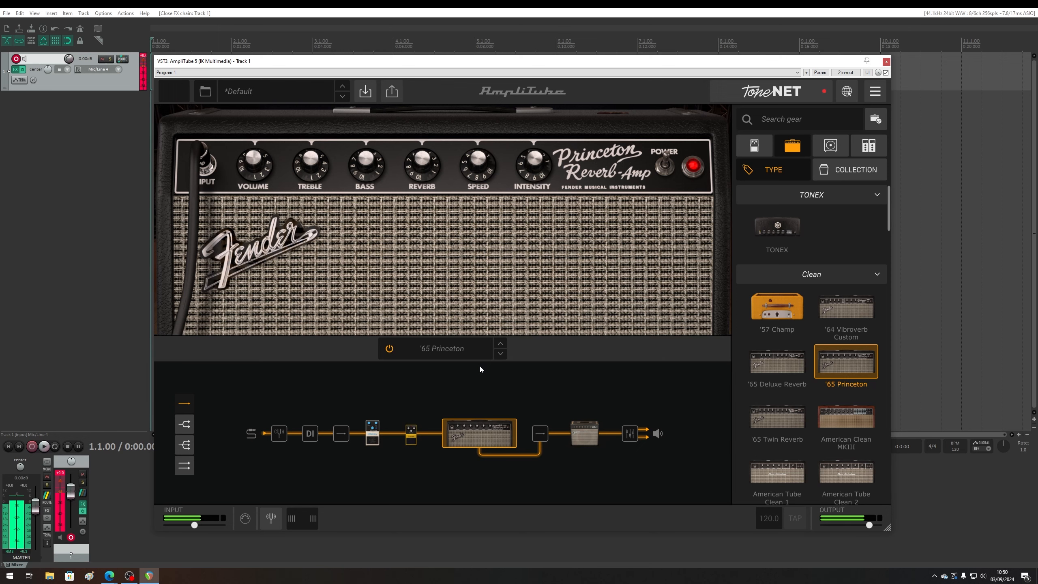
{"action": "left_click", "coordinate": [412, 436]}
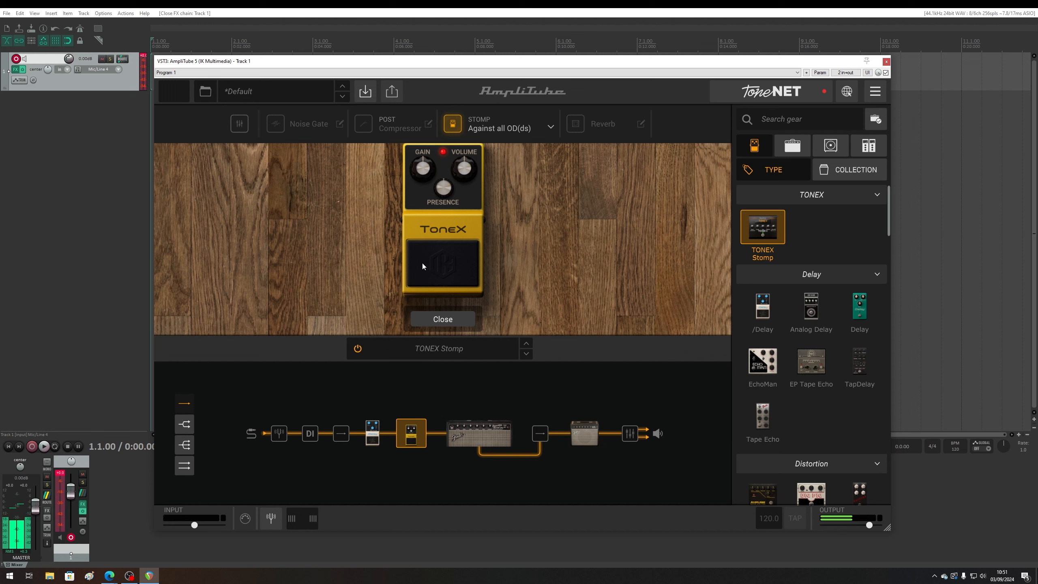
Split the signal after the '65 Princeton amp into two parallel cabinets and show the added second cabinet
{"action": "left_click", "coordinate": [540, 433]}
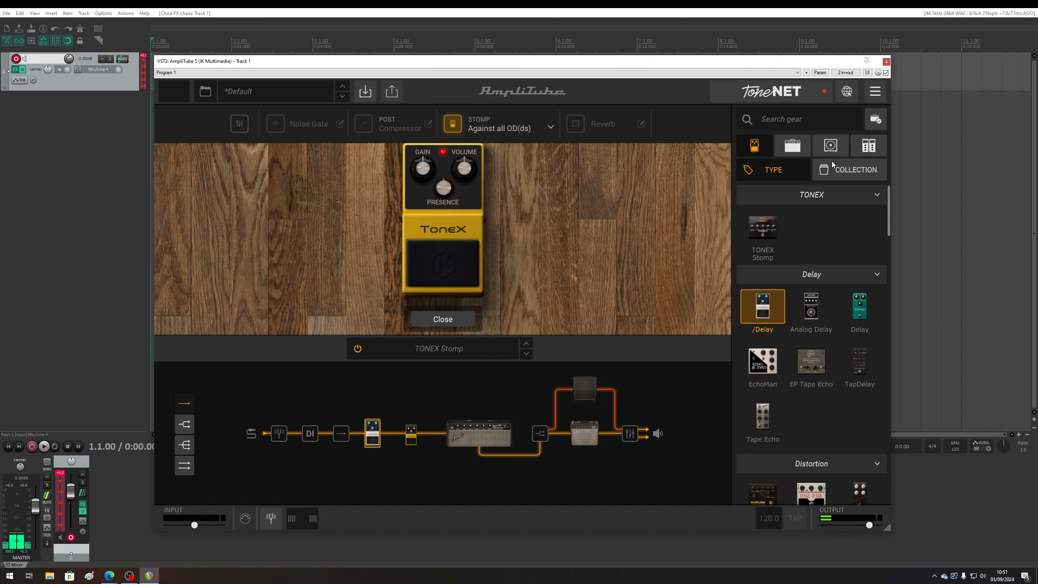
{"action": "left_click", "coordinate": [850, 169]}
{"action": "left_click", "coordinate": [830, 145]}
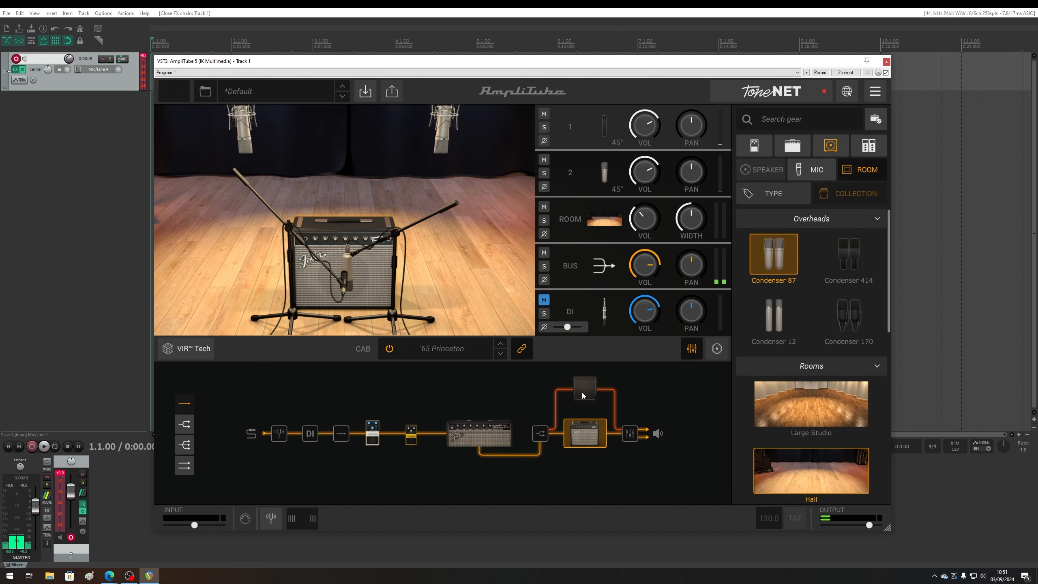
{"action": "left_click", "coordinate": [583, 393]}
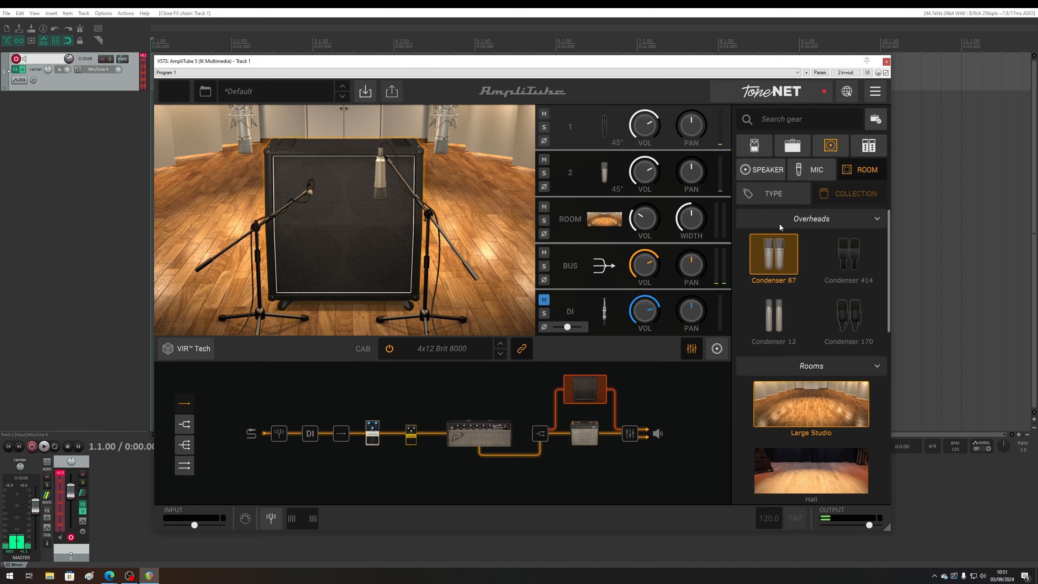
Browse the cabinet library by type and replace the second cabinet with the 4x10+tw TE Bass
{"action": "left_click", "coordinate": [766, 171]}
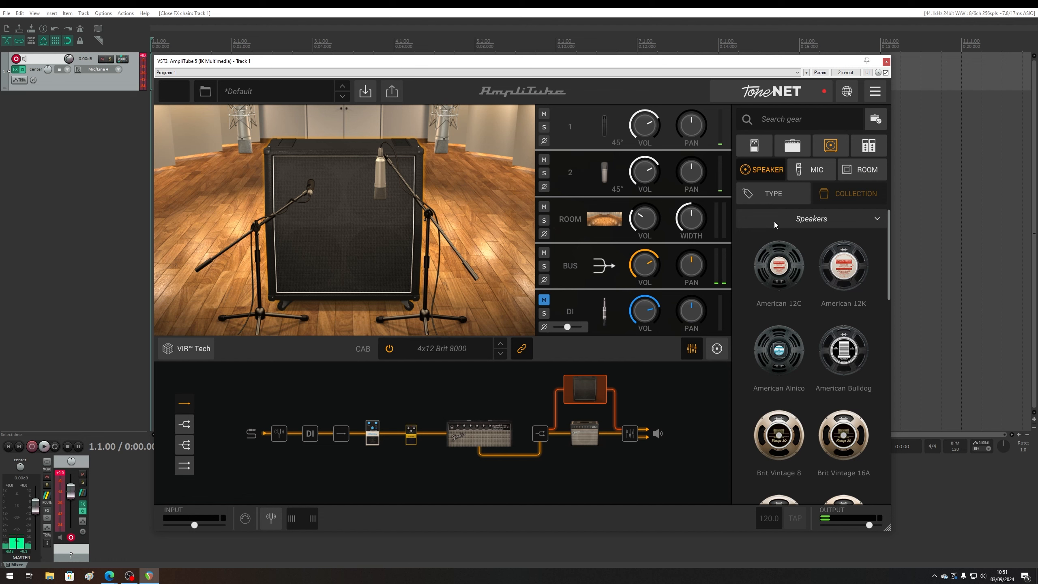
{"action": "left_click", "coordinate": [795, 150]}
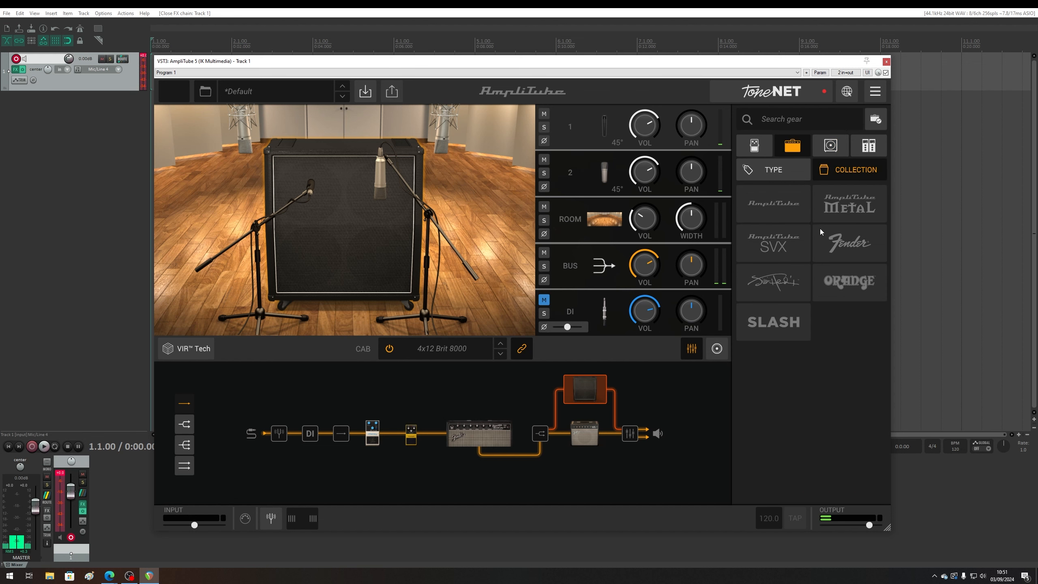
{"action": "left_click", "coordinate": [798, 169]}
{"action": "left_click", "coordinate": [820, 150]}
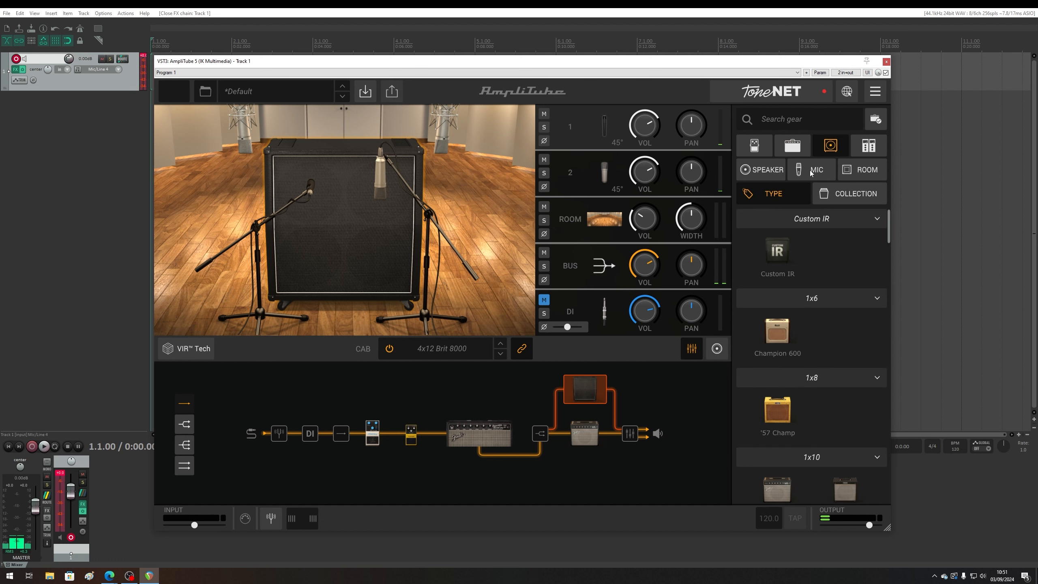
{"action": "scroll", "coordinate": [826, 381], "scroll_direction": "down", "scroll_amount": 3}
{"action": "scroll", "coordinate": [826, 369], "scroll_direction": "up", "scroll_amount": 3}
{"action": "scroll", "coordinate": [819, 436], "scroll_direction": "down", "scroll_amount": 3}
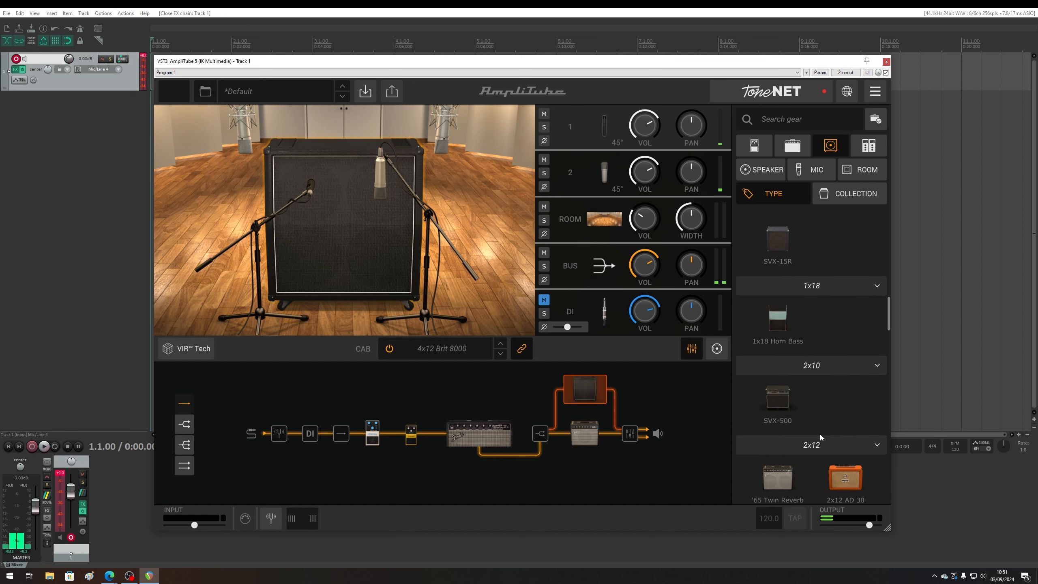
{"action": "scroll", "coordinate": [821, 413], "scroll_direction": "down", "scroll_amount": 3}
{"action": "scroll", "coordinate": [823, 406], "scroll_direction": "down", "scroll_amount": 5}
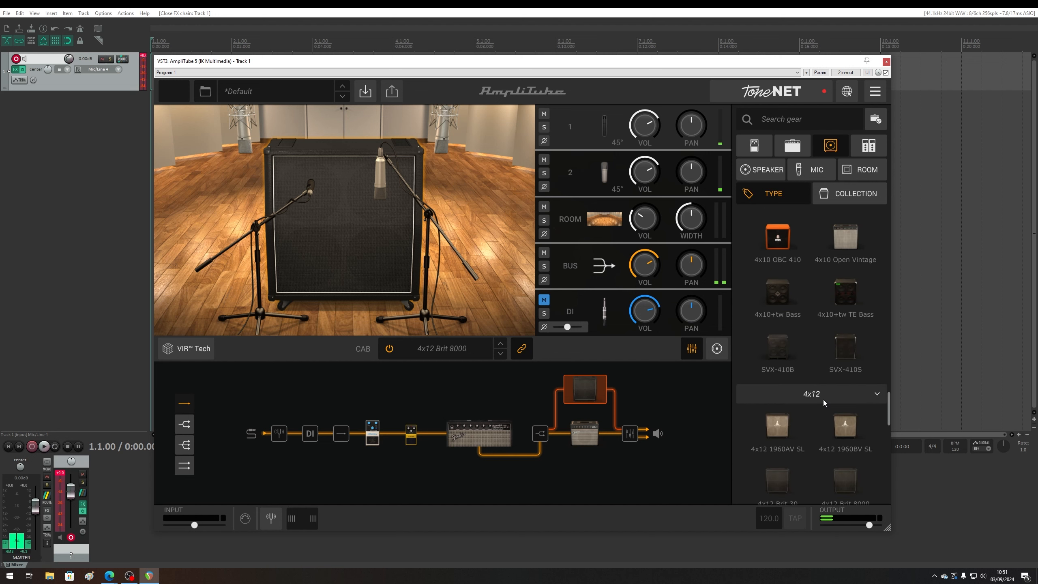
{"action": "left_click_drag", "start_coordinate": [833, 301], "coordinate": [565, 402]}
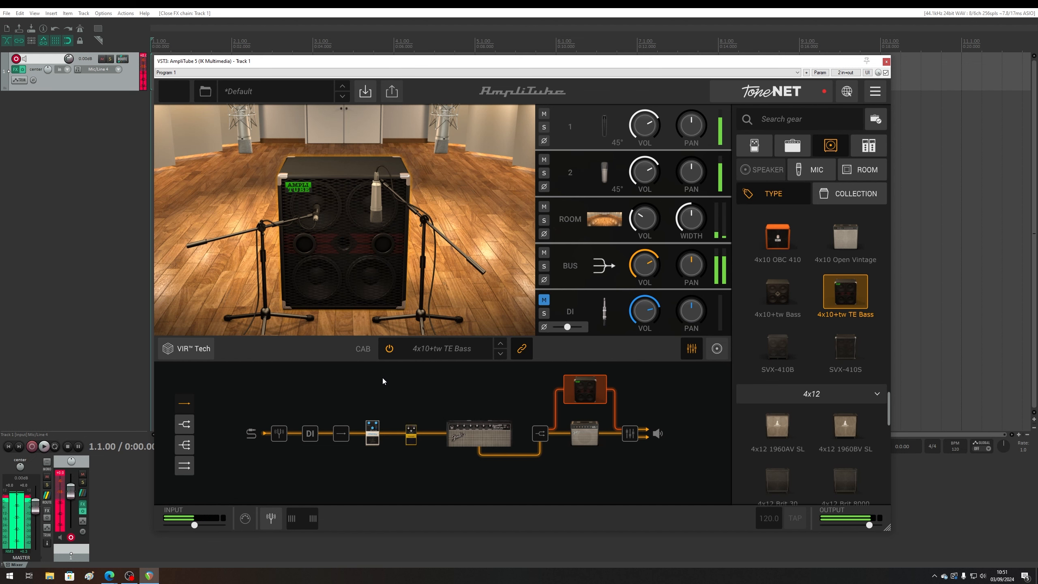
Close the TONEX Stomp editor, raise the Time on the /Delay pedal and adjust its Feedback
{"action": "left_click", "coordinate": [372, 433]}
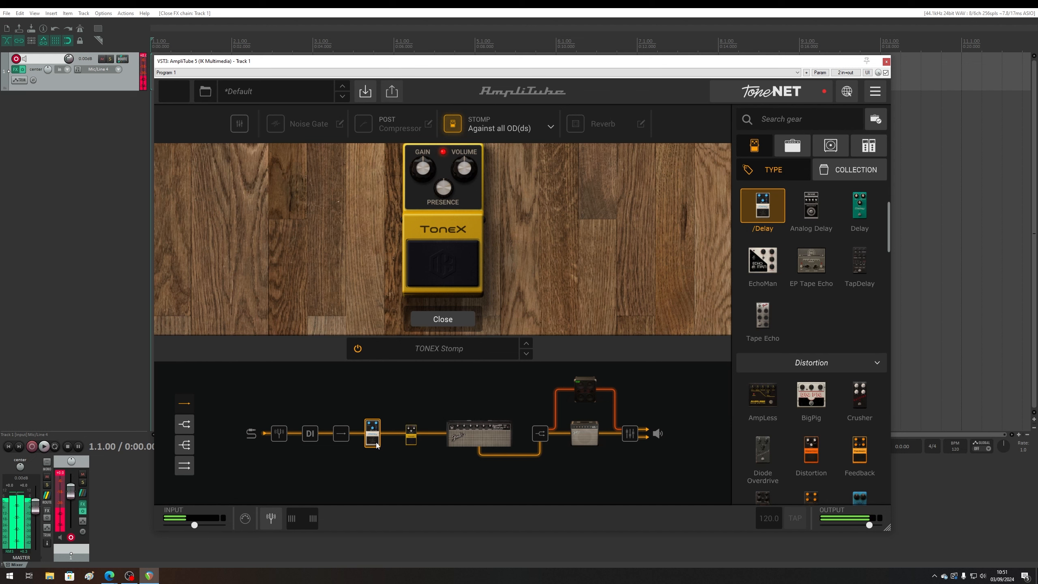
{"action": "left_click", "coordinate": [443, 319]}
{"action": "left_click_drag", "start_coordinate": [229, 163], "coordinate": [266, 86]}
{"action": "left_click_drag", "start_coordinate": [200, 192], "coordinate": [215, 197]}
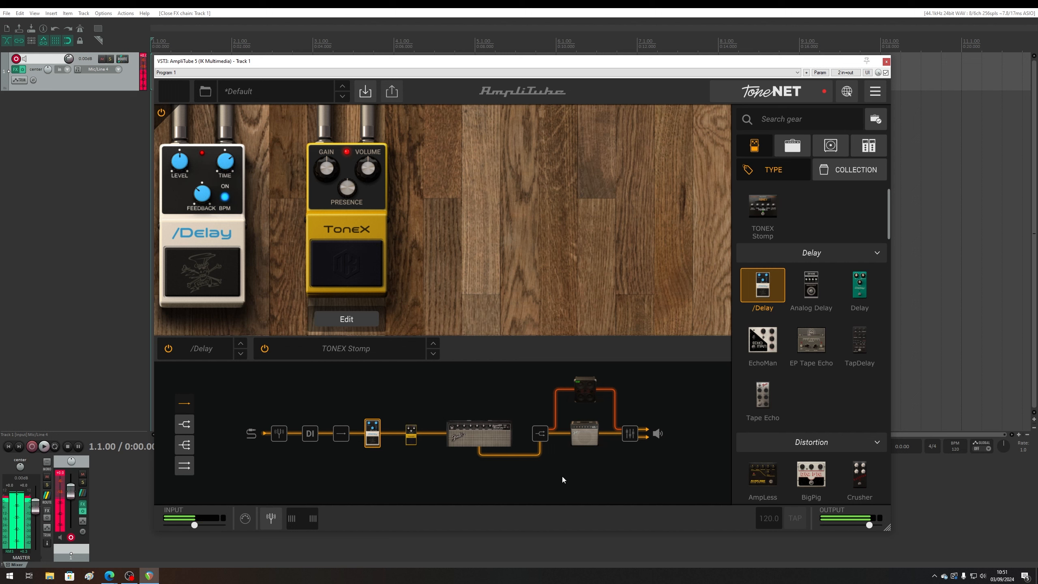
In the cabinet mixer, pan the Cab 1 bus to 100%R and the Cab 2 bus hard left
{"action": "left_click", "coordinate": [628, 433]}
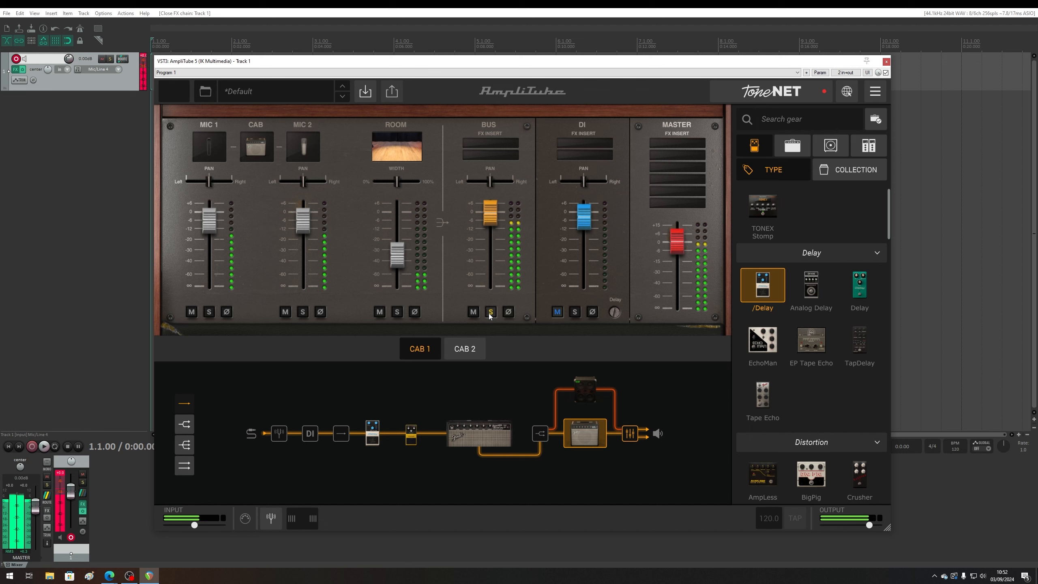
{"action": "left_click", "coordinate": [474, 345]}
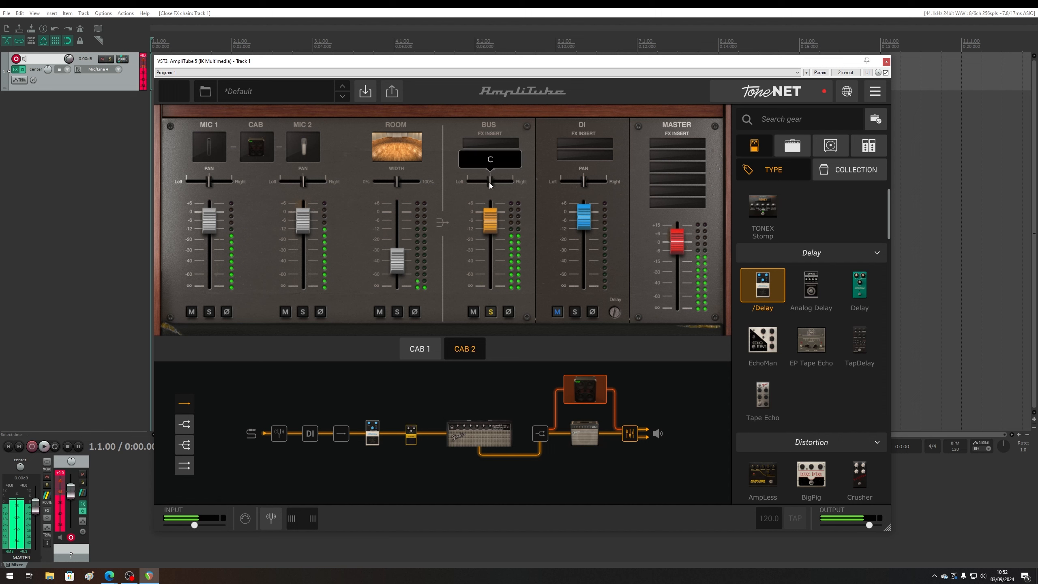
{"action": "left_click", "coordinate": [428, 353]}
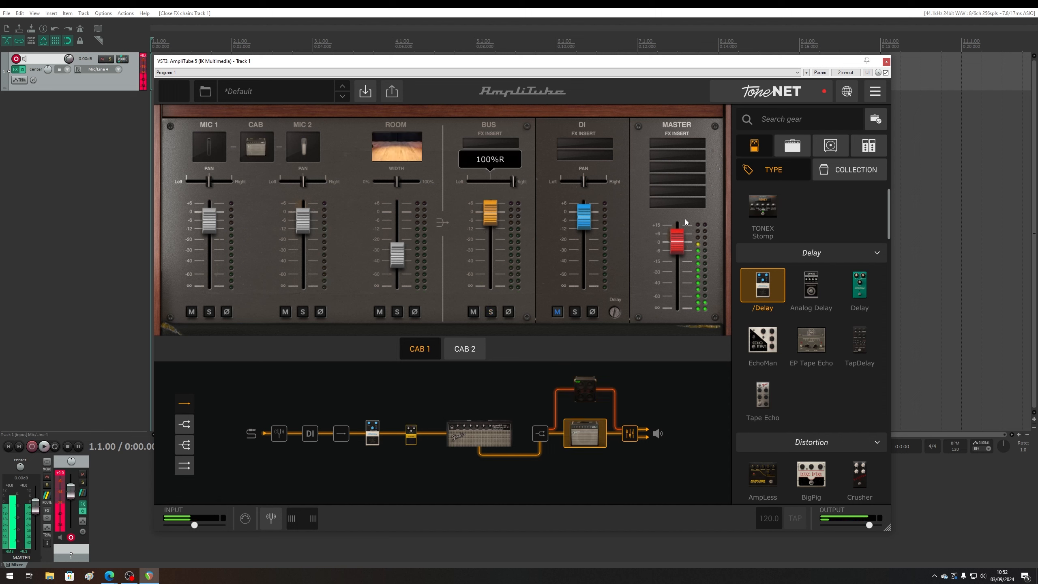
{"action": "left_click", "coordinate": [465, 349]}
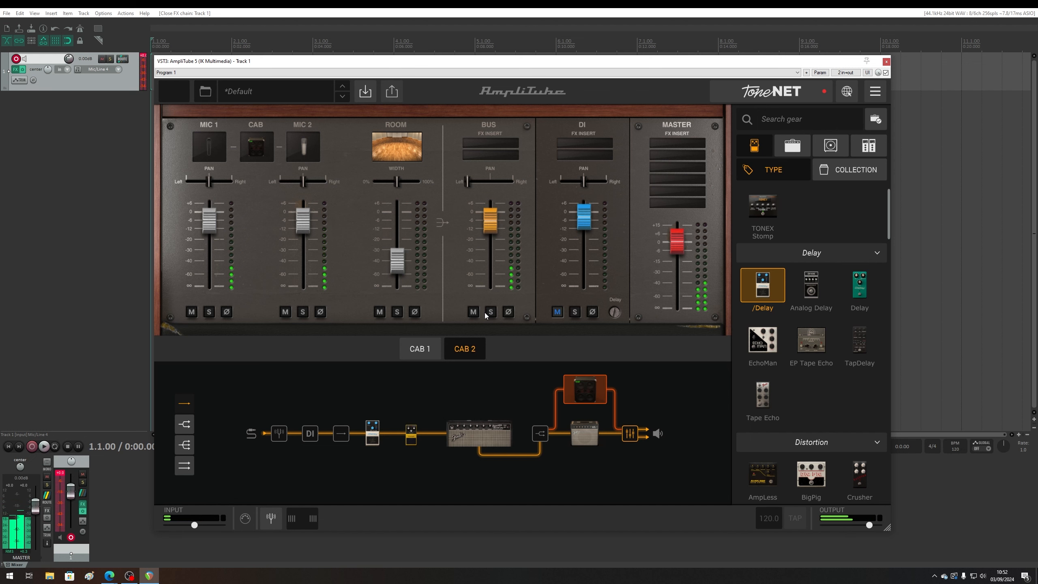
{"action": "left_click", "coordinate": [590, 393]}
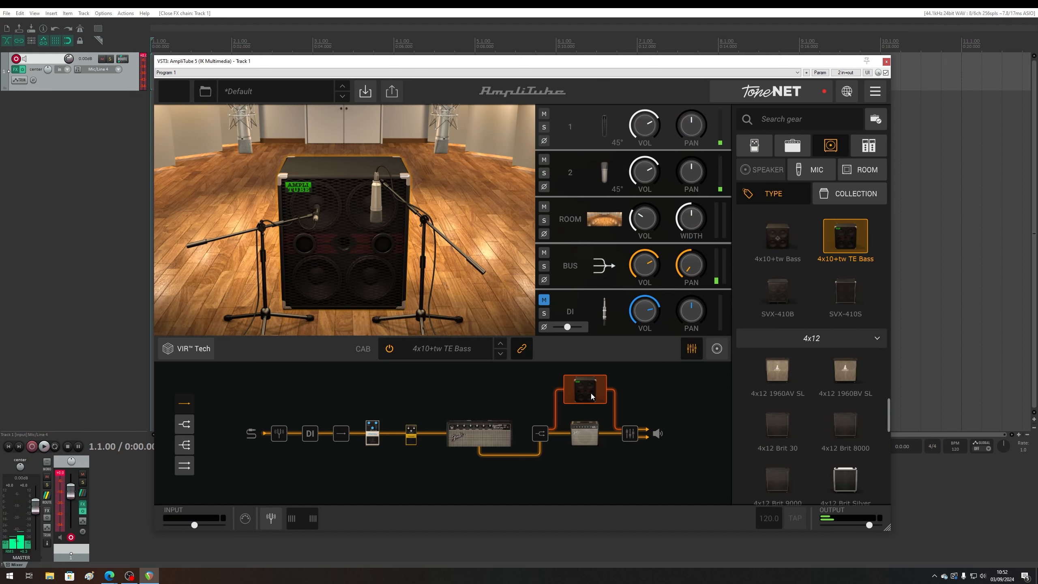
Remove the parallel cabinet split and split the signal after the DI block into two amp paths instead
{"action": "left_click", "coordinate": [536, 439]}
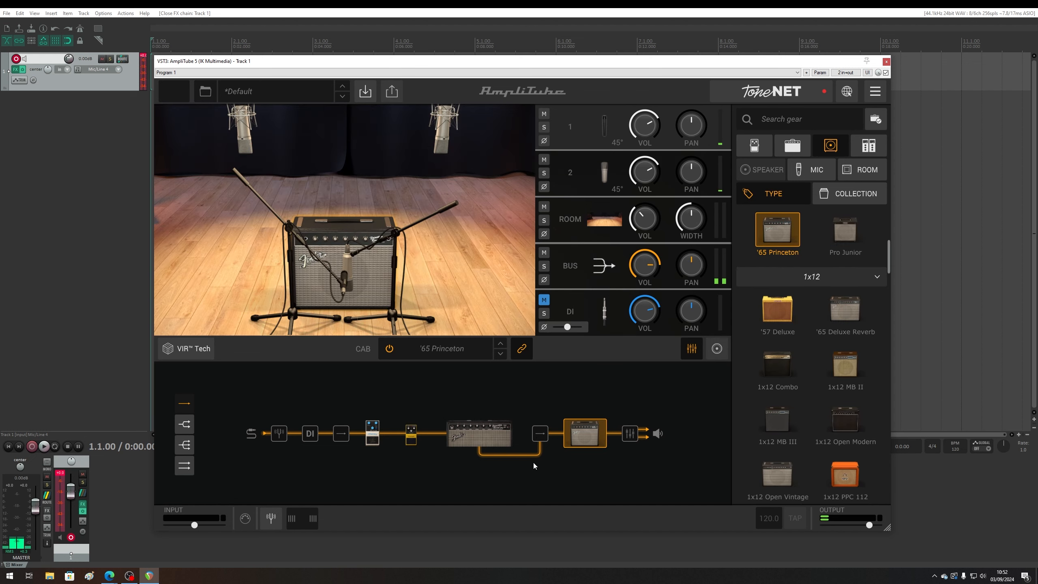
{"action": "left_click", "coordinate": [342, 436]}
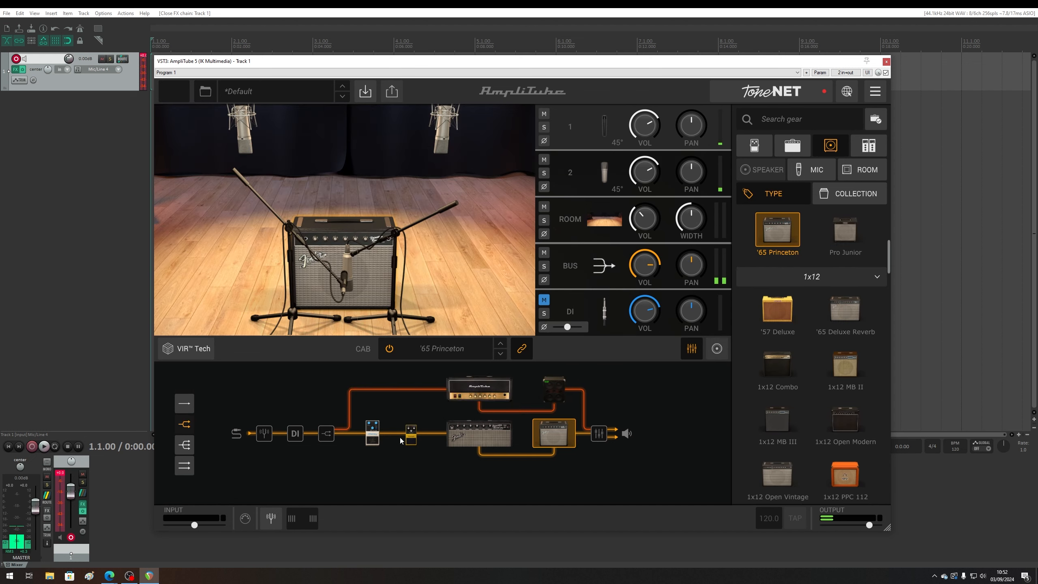
{"action": "left_click", "coordinate": [373, 433]}
Replace the Brit 8000 amp in the second path with the '64 Vibroverb Custom and adjust its Reverb
{"action": "left_click", "coordinate": [486, 397]}
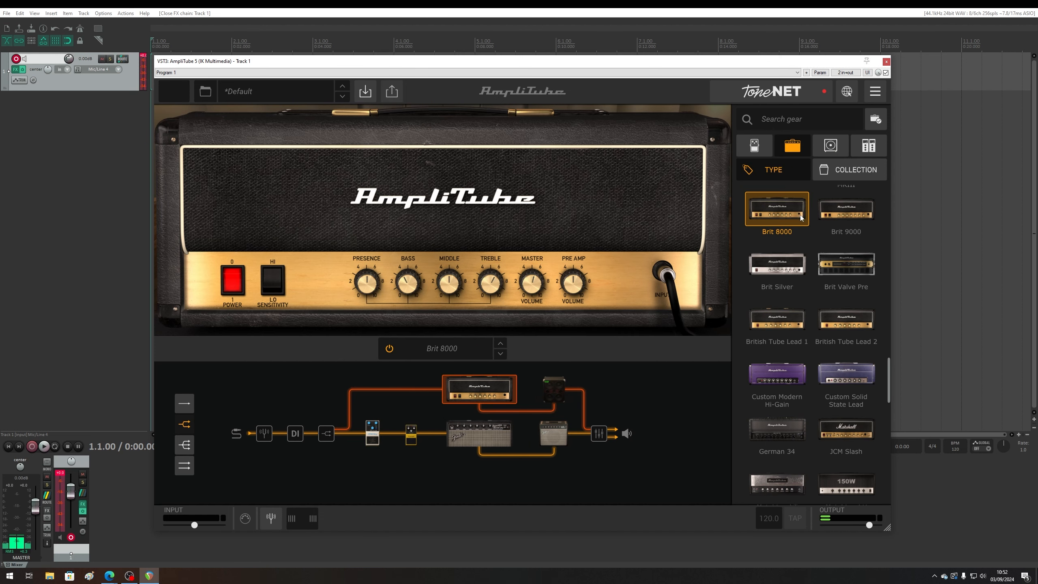
{"action": "scroll", "coordinate": [845, 250], "scroll_direction": "up", "scroll_amount": 3}
{"action": "scroll", "coordinate": [845, 274], "scroll_direction": "down", "scroll_amount": 4}
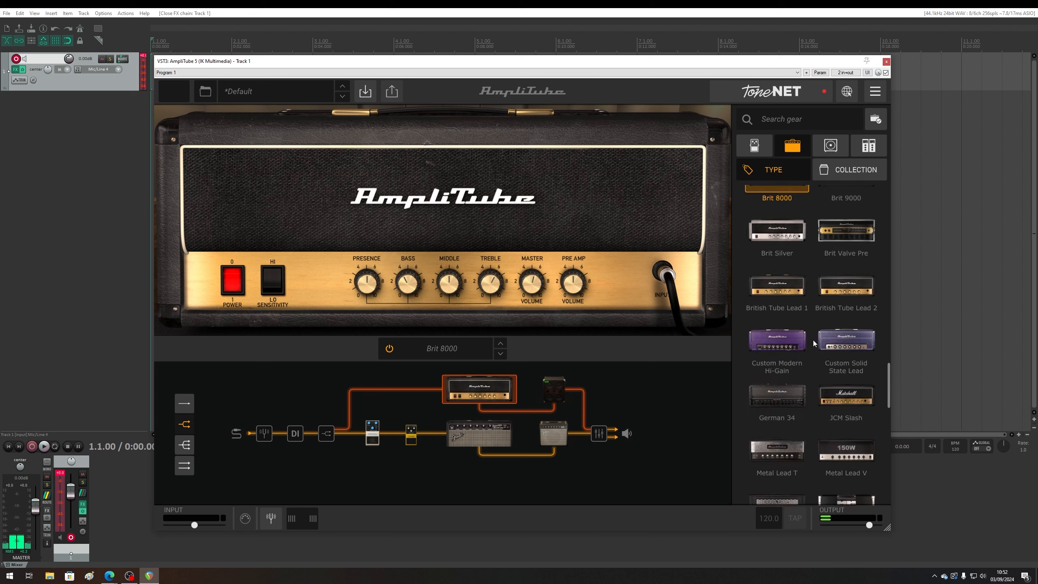
{"action": "scroll", "coordinate": [816, 344], "scroll_direction": "down", "scroll_amount": 6}
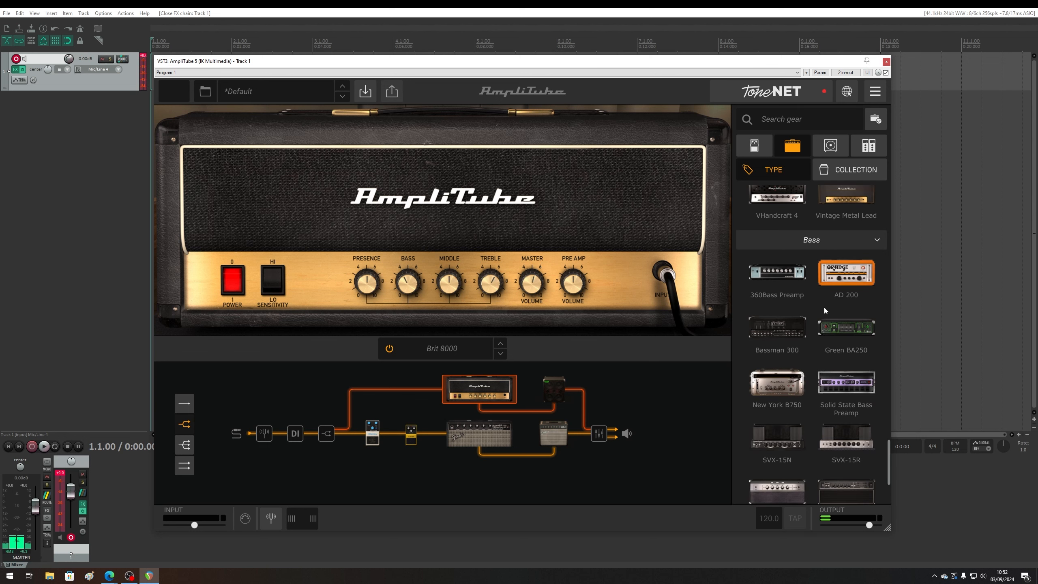
{"action": "scroll", "coordinate": [824, 307], "scroll_direction": "up", "scroll_amount": 10}
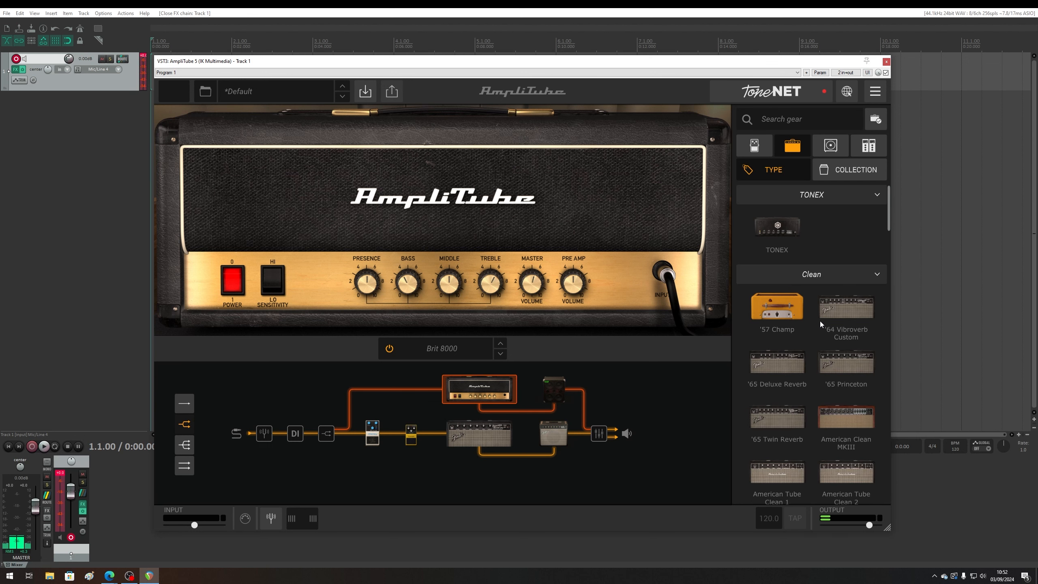
{"action": "left_click_drag", "start_coordinate": [835, 309], "coordinate": [459, 394]}
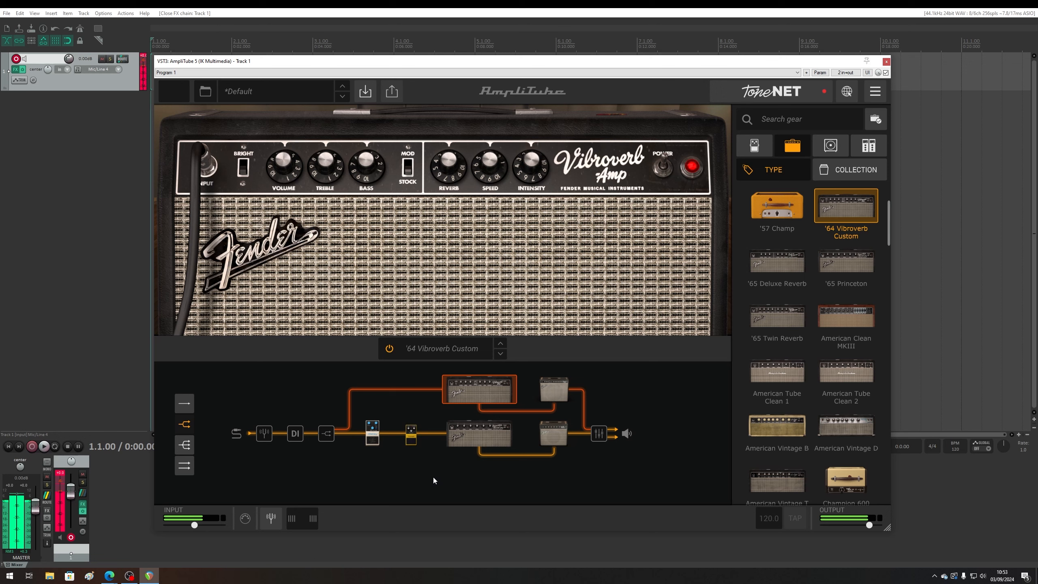
{"action": "left_click_drag", "start_coordinate": [450, 157], "coordinate": [486, 213]}
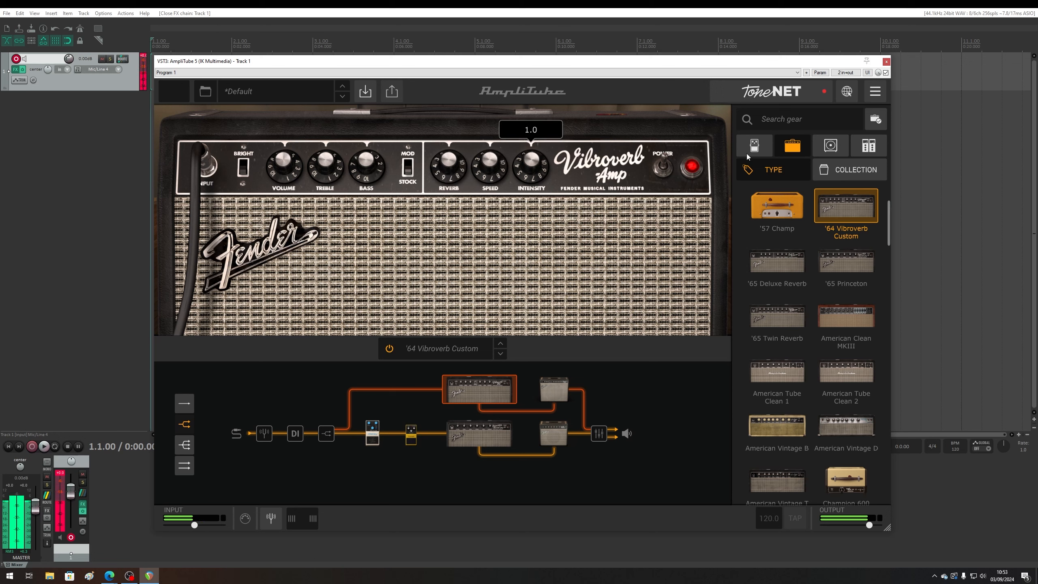
Find Pitch Shift among the rack effects and add it in front of the '64 Vibroverb Custom
{"action": "left_click", "coordinate": [751, 154]}
{"action": "left_click", "coordinate": [859, 153]}
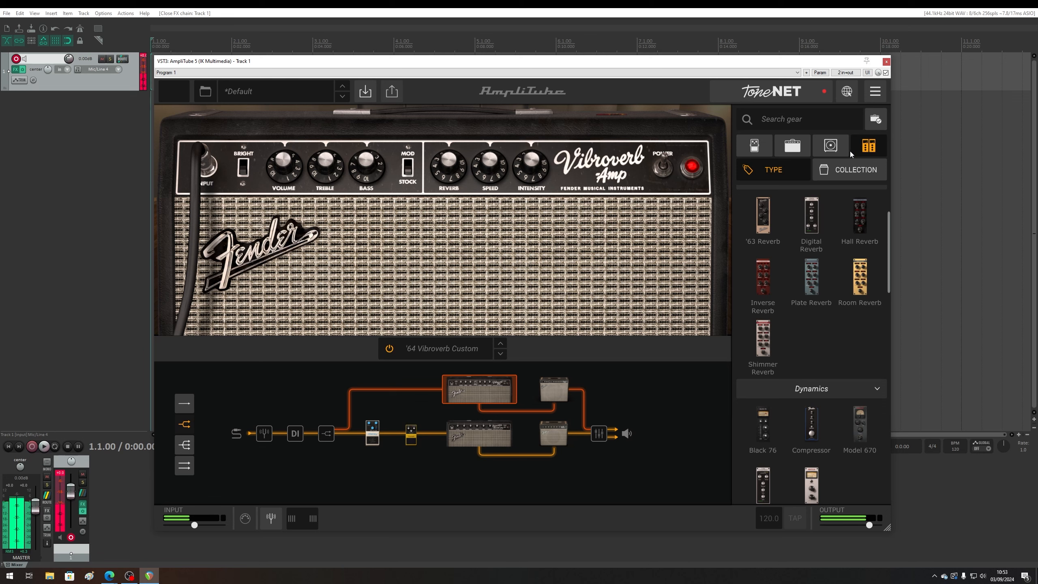
{"action": "scroll", "coordinate": [829, 439], "scroll_direction": "up", "scroll_amount": 2}
{"action": "scroll", "coordinate": [851, 445], "scroll_direction": "down", "scroll_amount": 4}
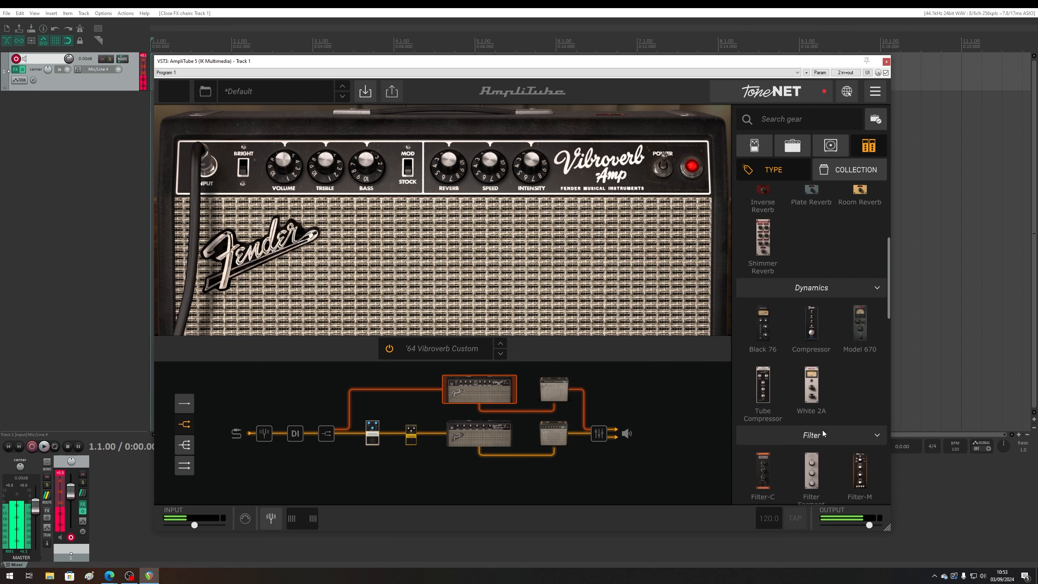
{"action": "scroll", "coordinate": [820, 432], "scroll_direction": "down", "scroll_amount": 3}
{"action": "scroll", "coordinate": [819, 426], "scroll_direction": "down", "scroll_amount": 6}
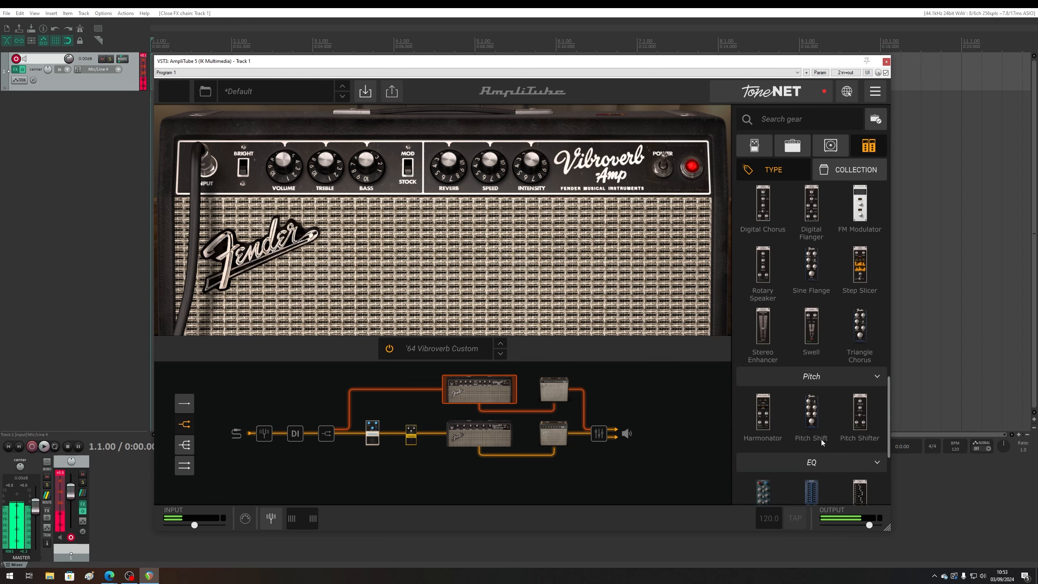
{"action": "scroll", "coordinate": [822, 440], "scroll_direction": "down", "scroll_amount": 2}
{"action": "left_click_drag", "start_coordinate": [811, 348], "coordinate": [396, 400]}
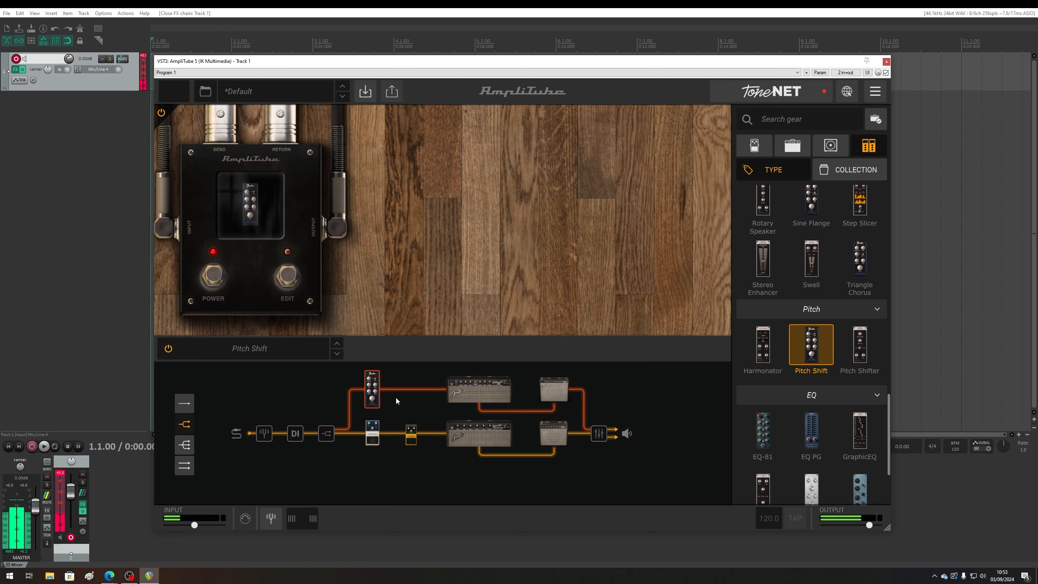
Open the Pitch Shift unit for editing and raise its Pitch
{"action": "left_click", "coordinate": [286, 277]}
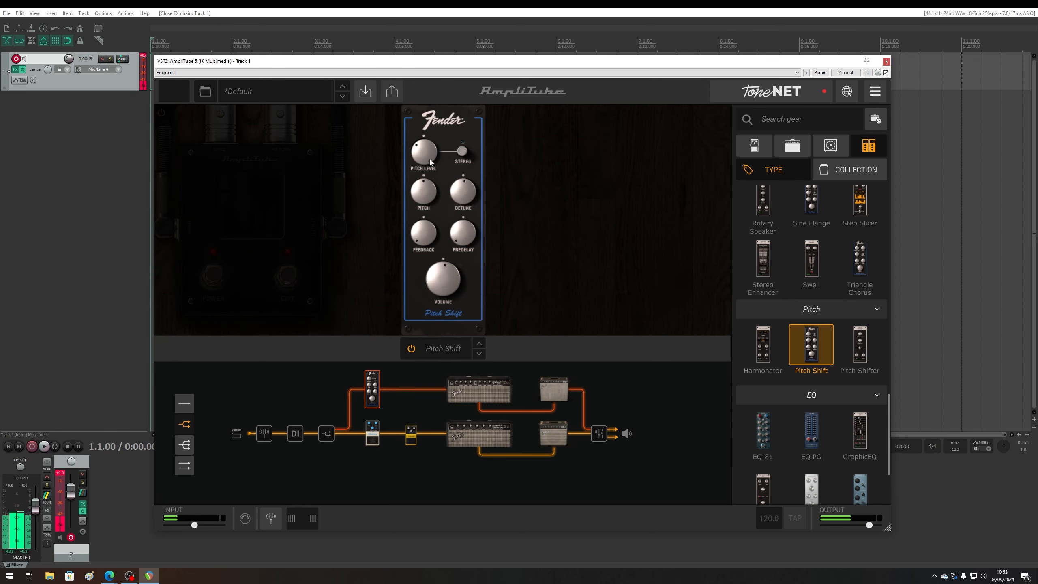
{"action": "mouse_move", "coordinate": [423, 156]}
{"action": "left_click_drag", "start_coordinate": [426, 194], "coordinate": [444, 151]}
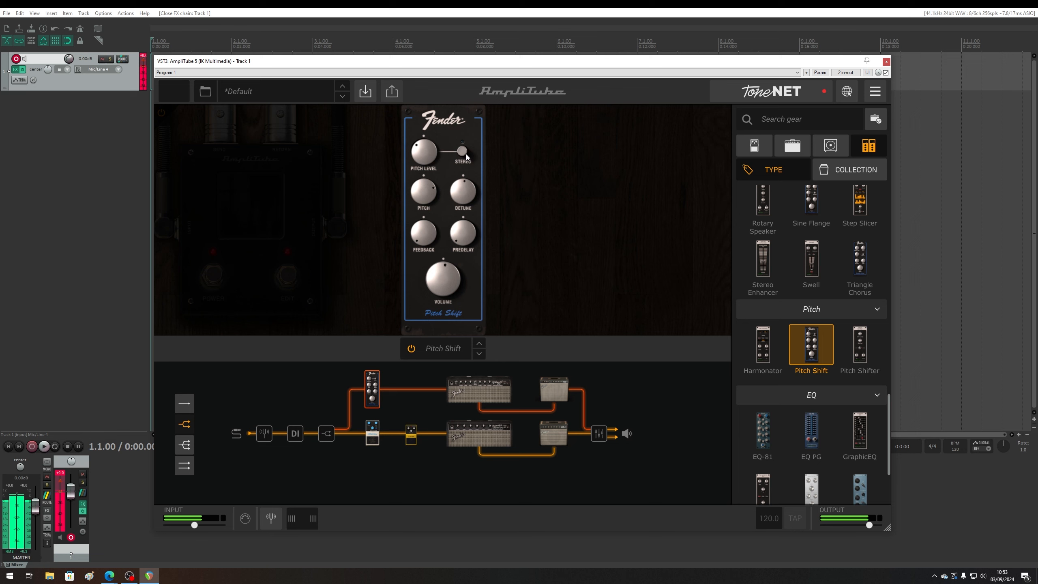
Compare the two cabinets' mixer channels and balance the amp paths by adjusting their bus levels, lowering the Cab 1 bus
{"action": "left_click", "coordinate": [554, 432]}
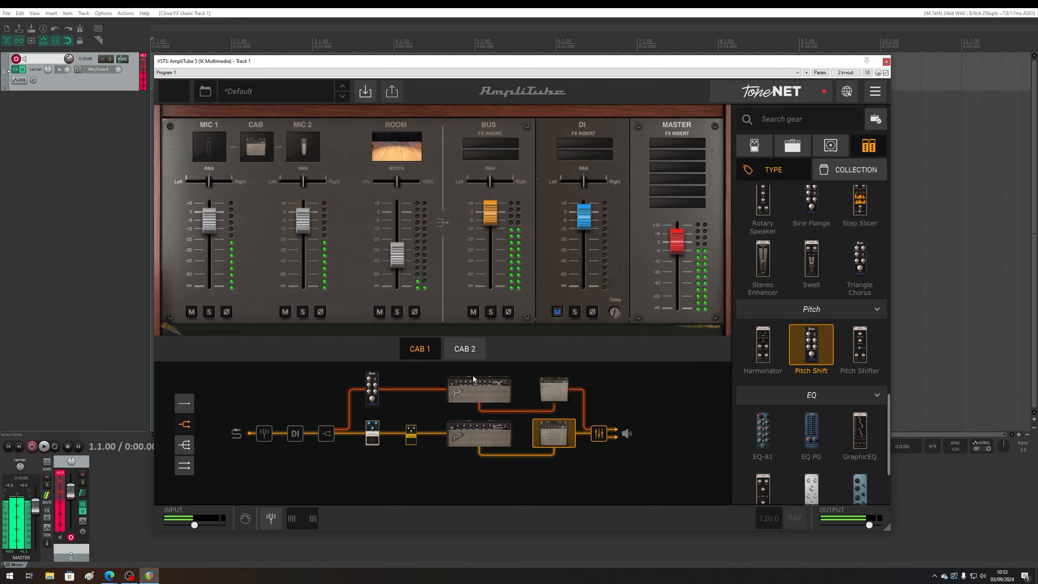
{"action": "left_click", "coordinate": [461, 347]}
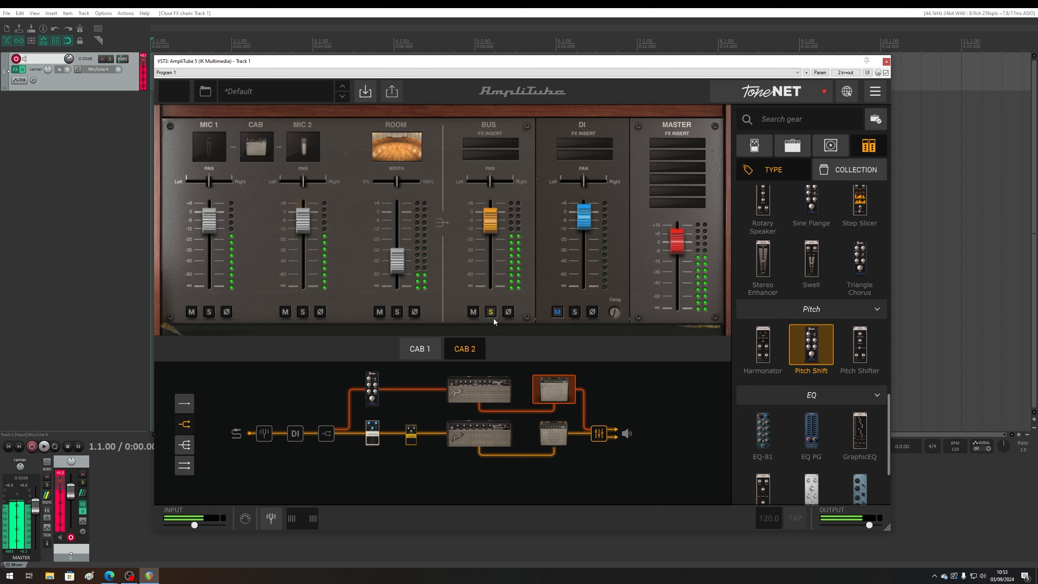
{"action": "mouse_move", "coordinate": [500, 224]}
{"action": "left_mouse_down"}
{"action": "mouse_move", "coordinate": [499, 215]}
{"action": "mouse_move", "coordinate": [498, 229]}
{"action": "left_mouse_up"}
{"action": "left_click", "coordinate": [419, 349]}
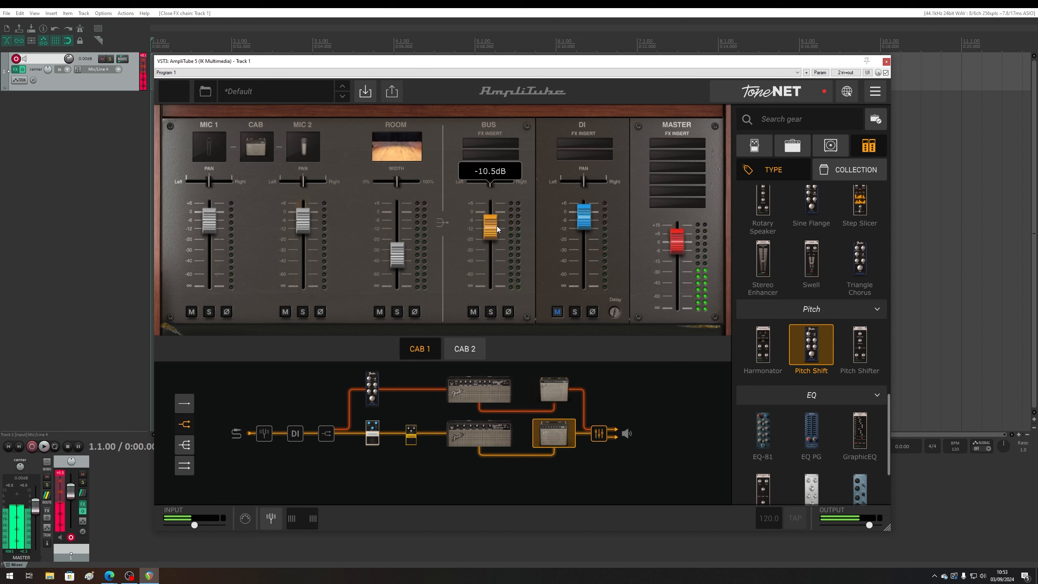
{"action": "left_click", "coordinate": [466, 346]}
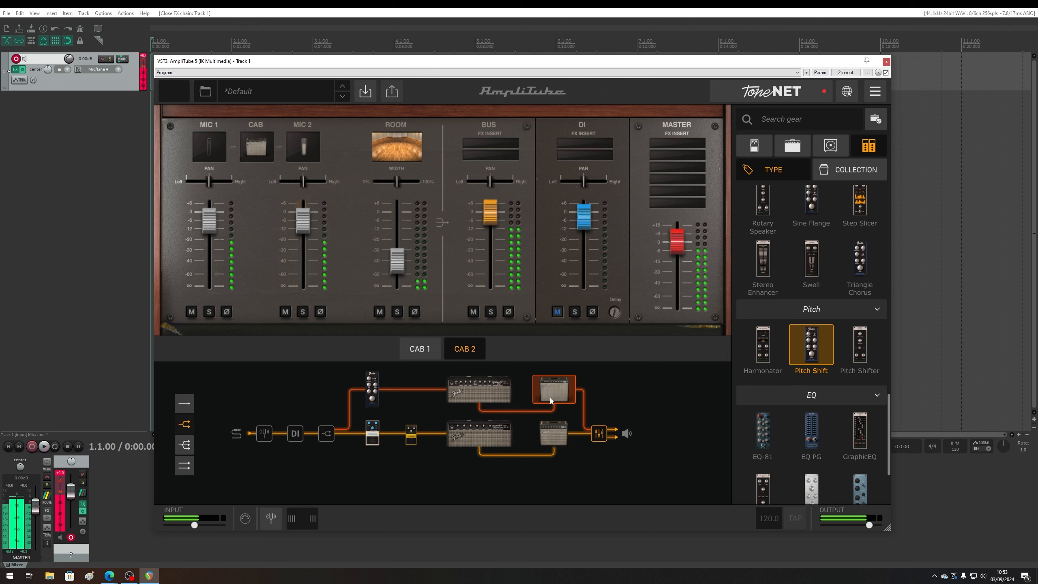
{"action": "left_click", "coordinate": [421, 348]}
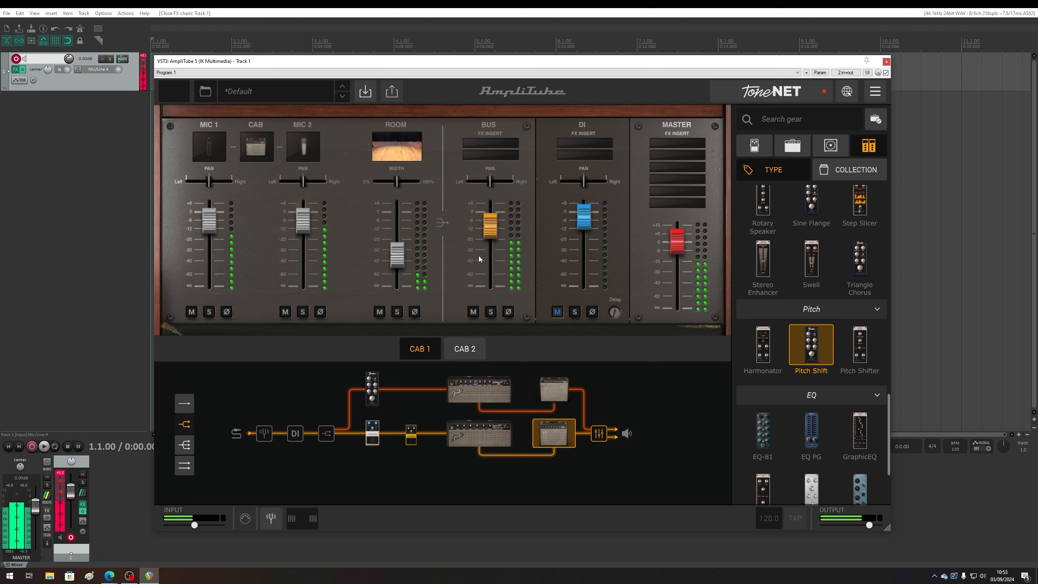
{"action": "left_click_drag", "start_coordinate": [492, 225], "coordinate": [496, 223]}
Find Digital Reverb among the rack effects and add it after the mixer at the end of the signal chain
{"action": "scroll", "coordinate": [800, 232], "scroll_direction": "down", "scroll_amount": 10}
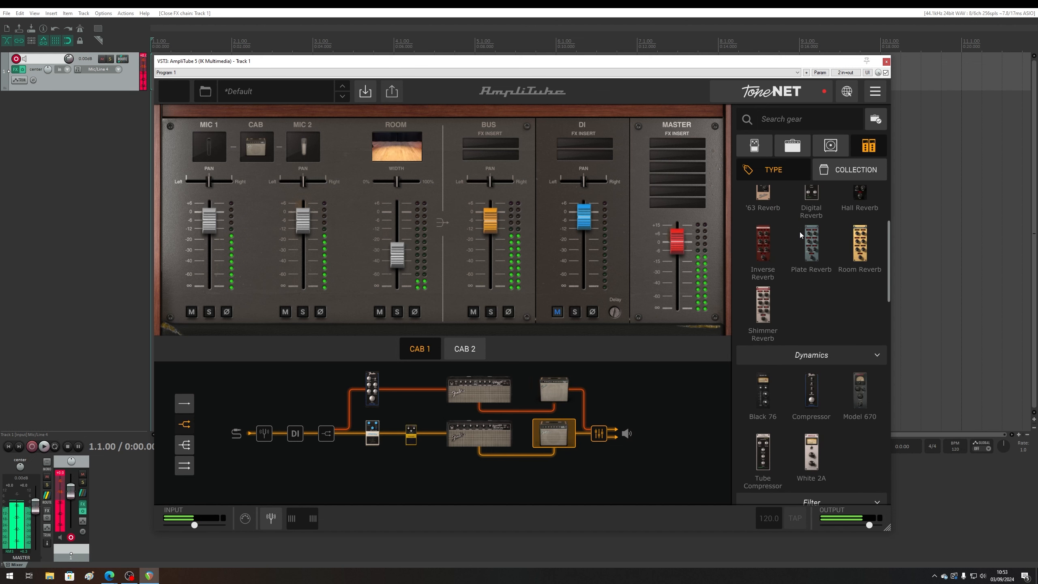
{"action": "left_click_drag", "start_coordinate": [806, 326], "coordinate": [621, 434]}
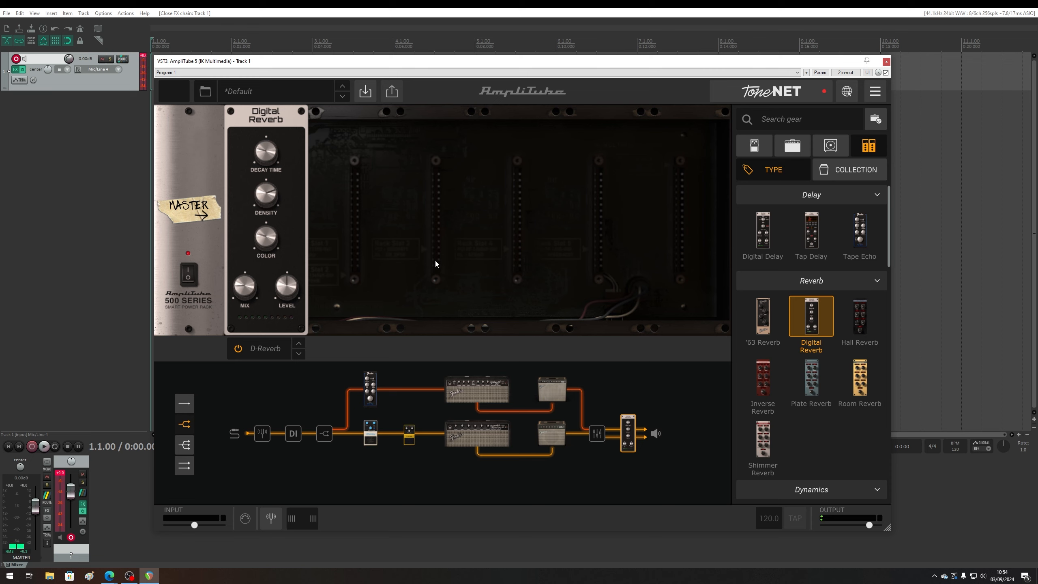
Audition the saved presets SF_Many_Ambient_1 and SF_You_Are_Not_A_Rockstar
{"action": "left_click", "coordinate": [240, 90]}
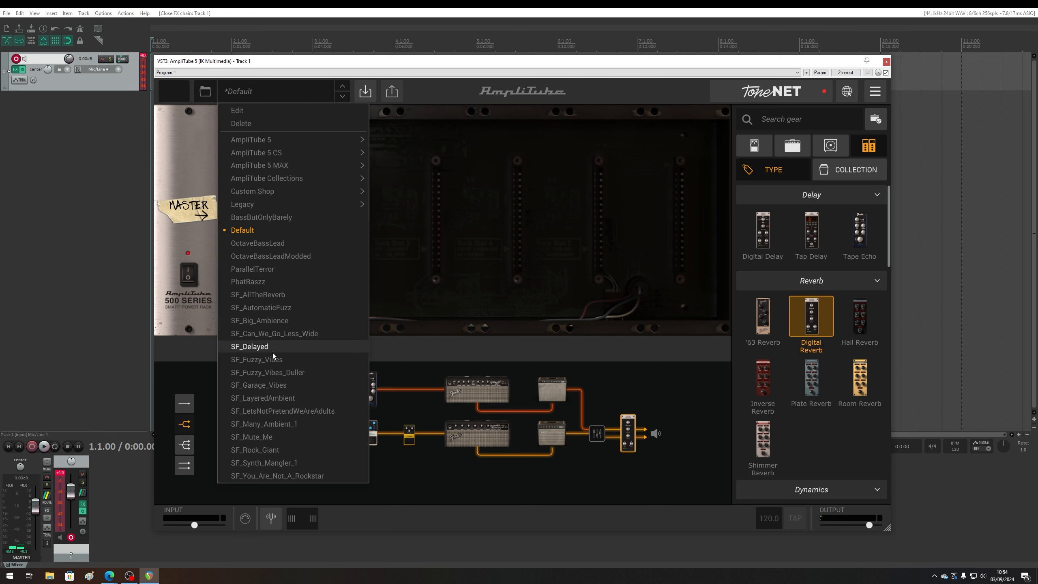
{"action": "left_click", "coordinate": [310, 421]}
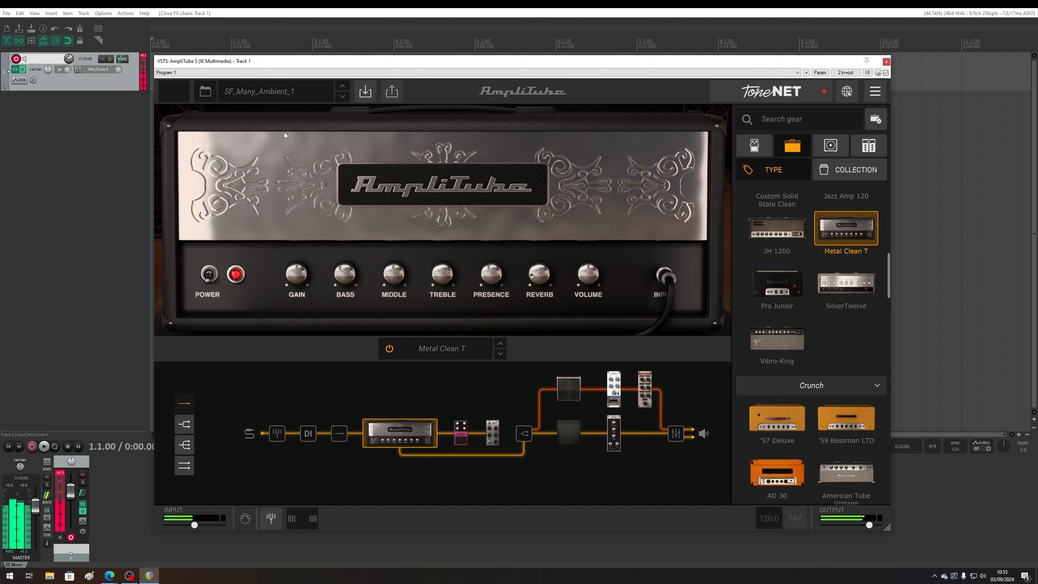
{"action": "left_click", "coordinate": [273, 92]}
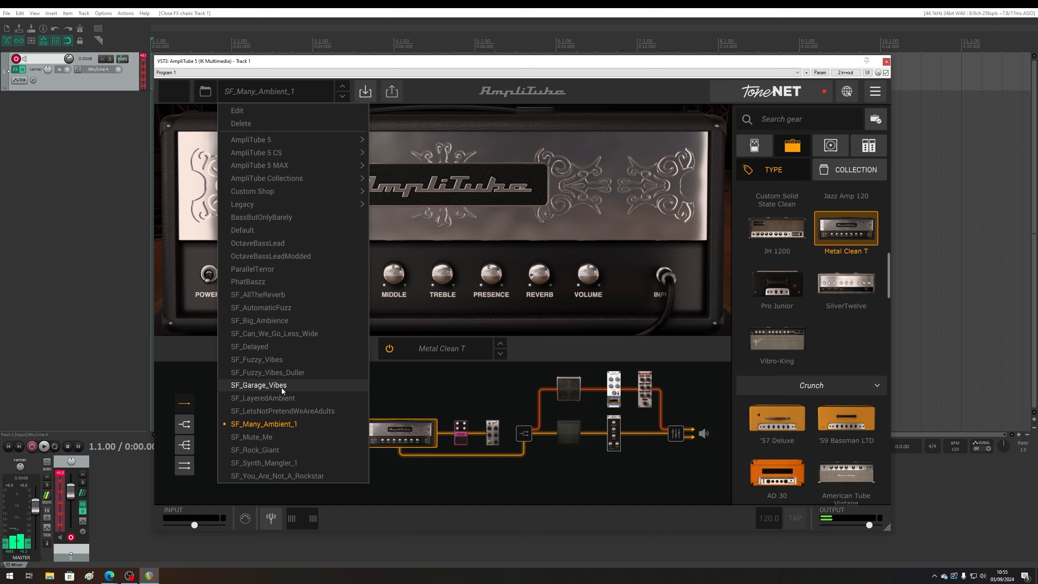
{"action": "left_click", "coordinate": [302, 476]}
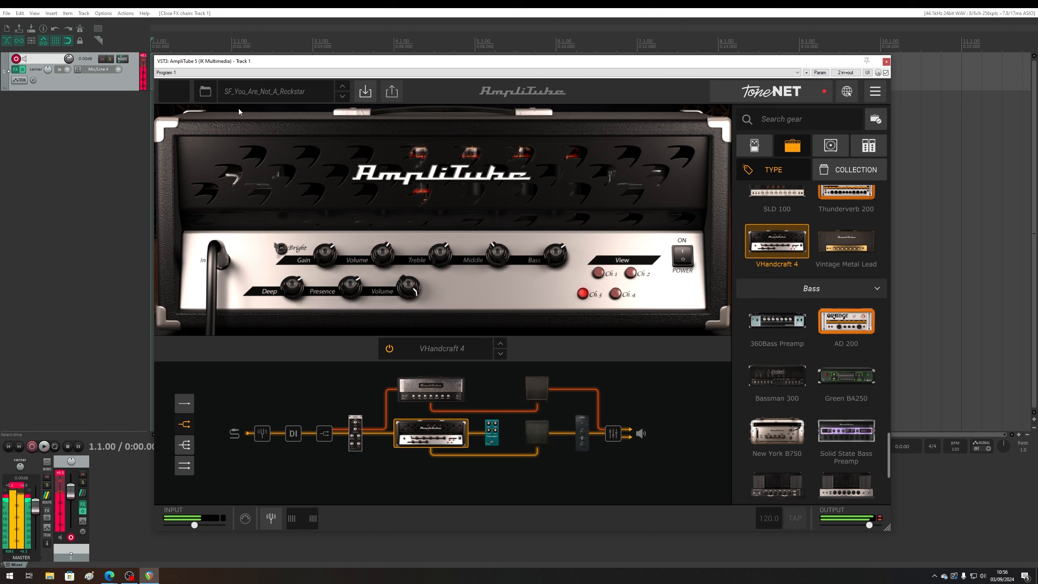
Audition the saved presets SF_Rock_Giant and SF_Synth_Mangler_1, leaving SF_Synth_Mangler_1 loaded
{"action": "left_click", "coordinate": [262, 94]}
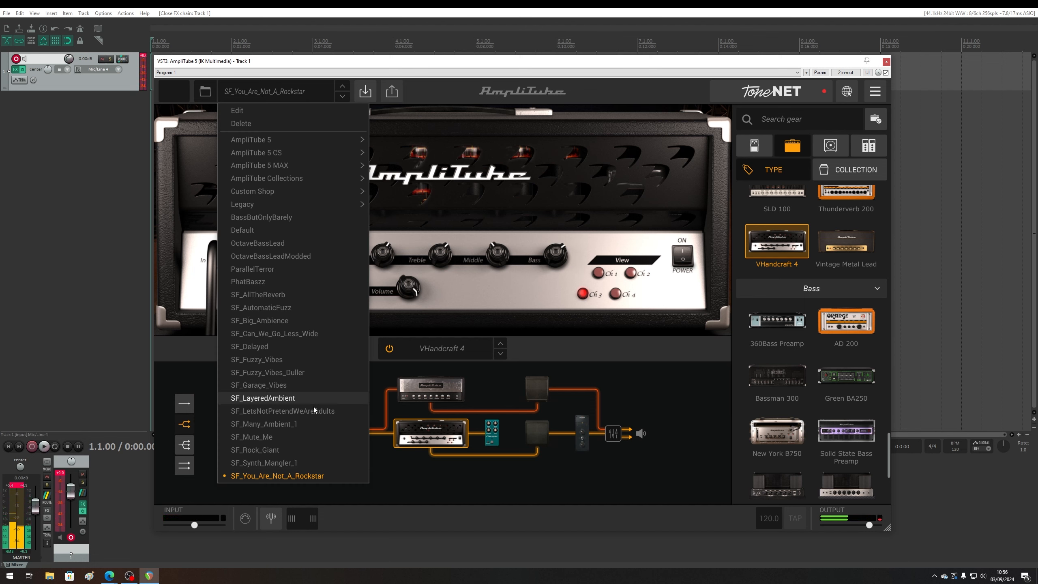
{"action": "key", "text": "Escape"}
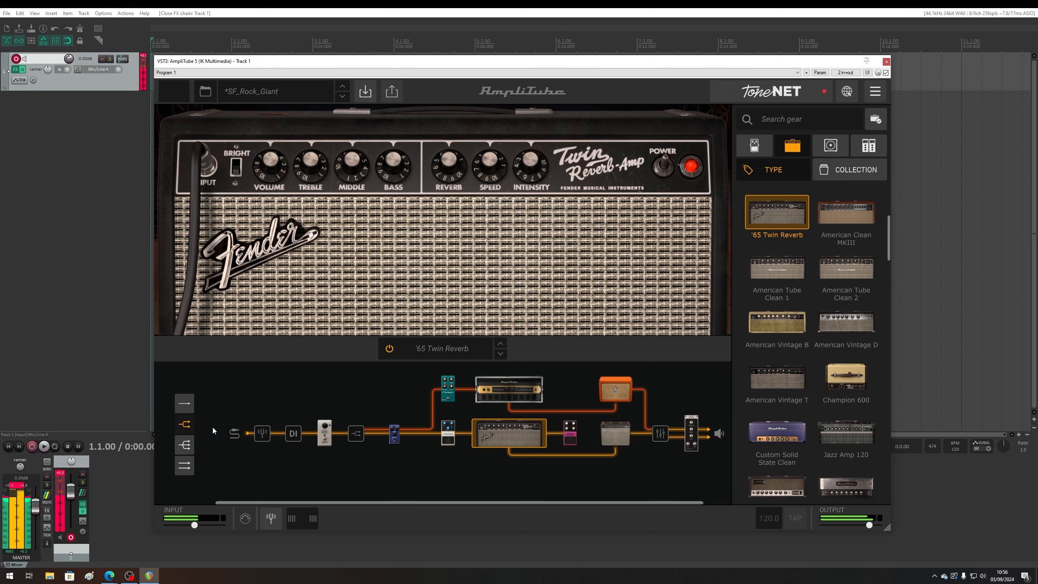
{"action": "left_click", "coordinate": [257, 94]}
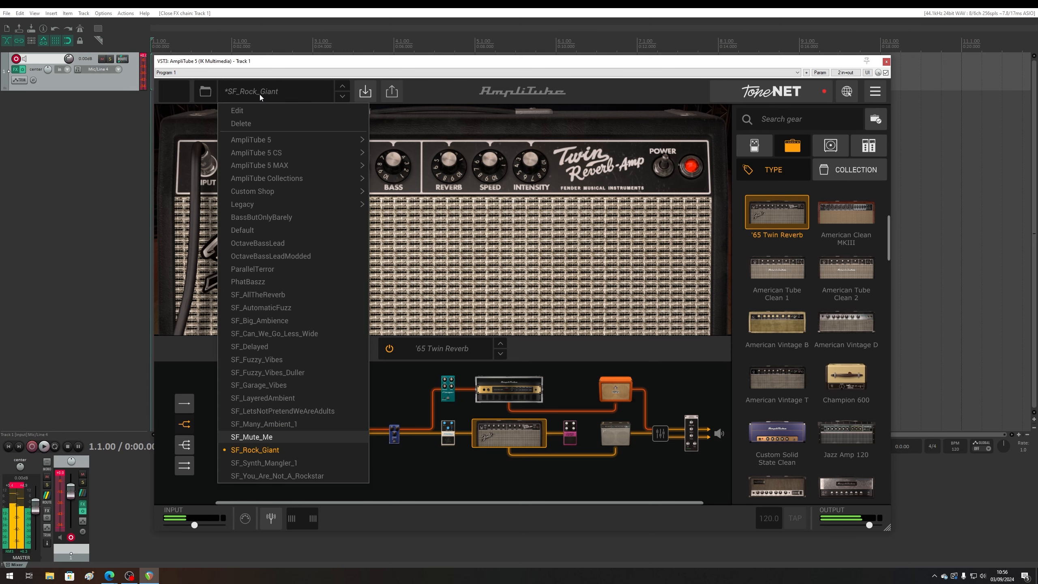
{"action": "left_click", "coordinate": [304, 466]}
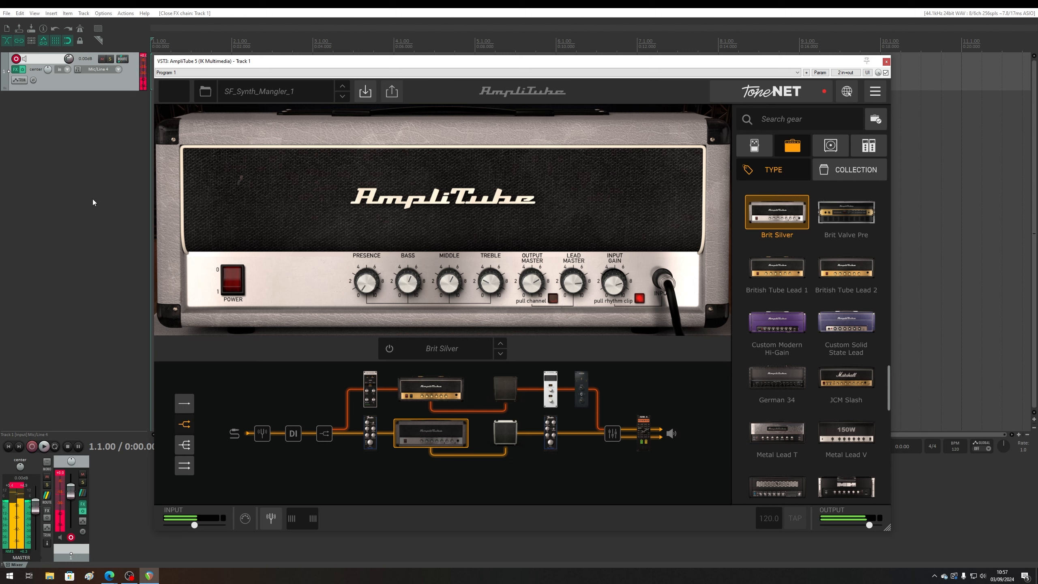
{"action": "left_click", "coordinate": [265, 99]}
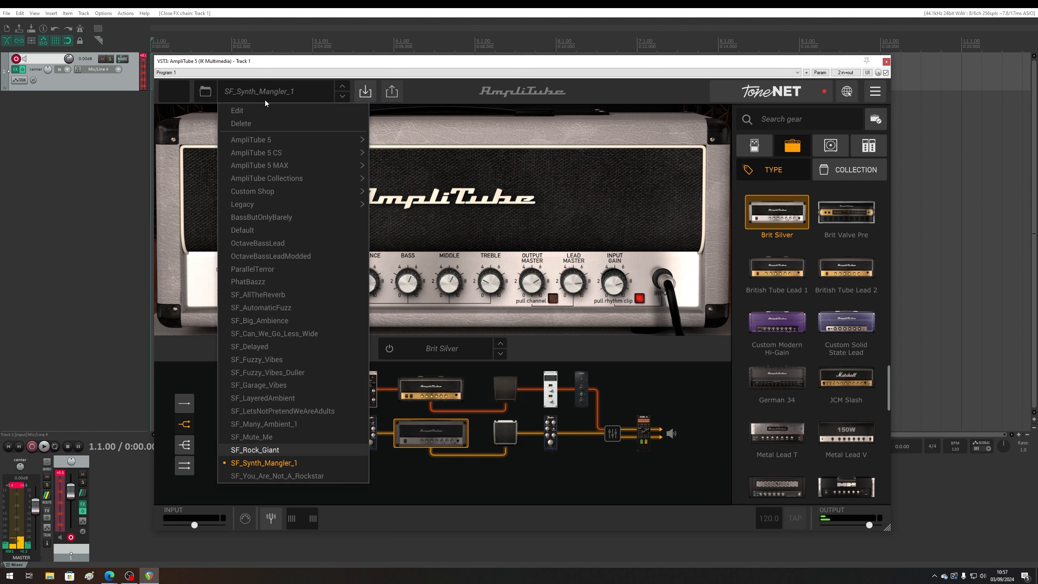
{"action": "left_click", "coordinate": [725, 359]}
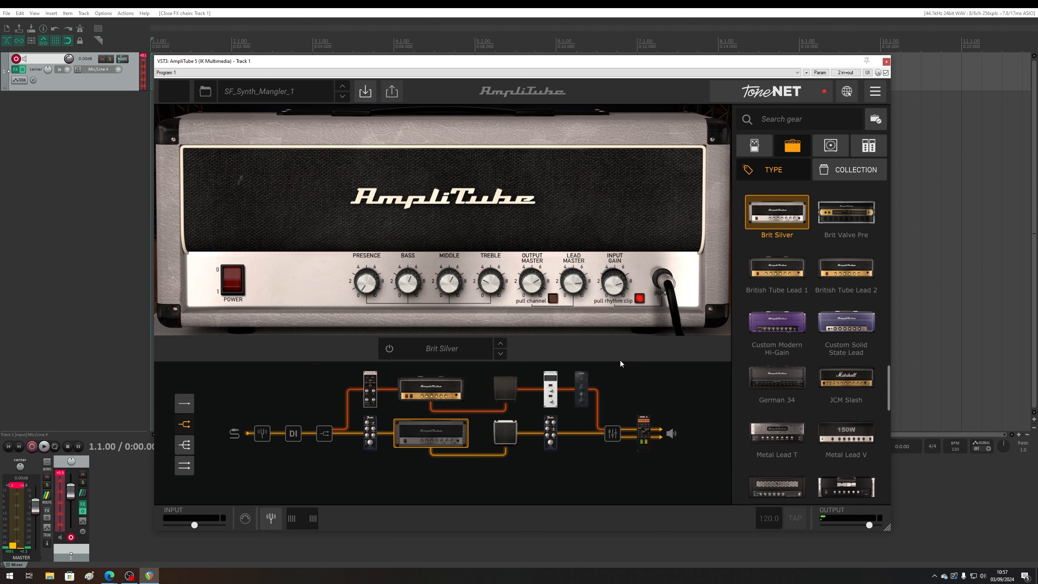